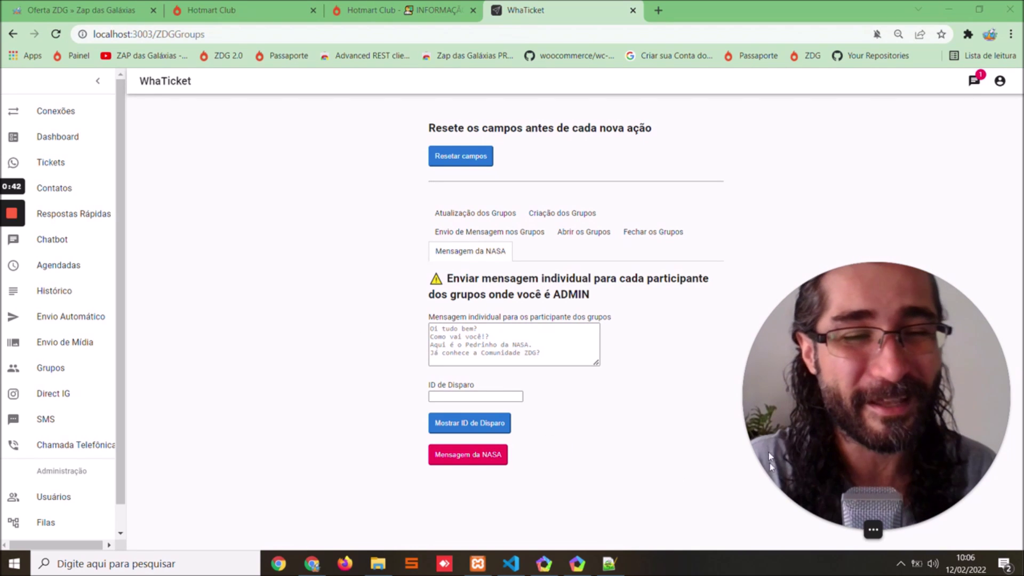
{"action": "left_click", "coordinate": [849, 530]}
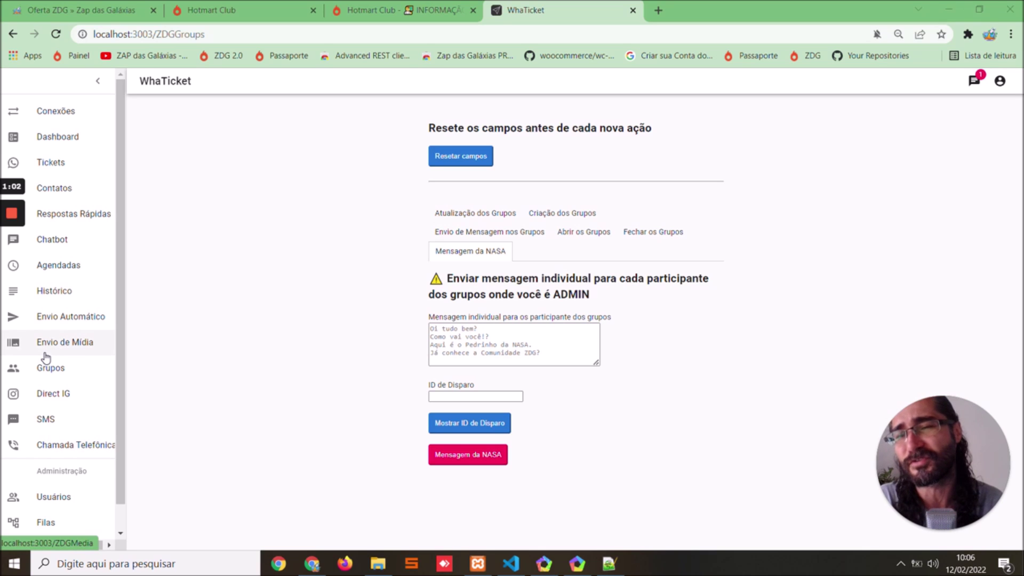
Look through the Envio Automático, Histórico, Chatbot and Grupos pages.
{"action": "left_click", "coordinate": [80, 319]}
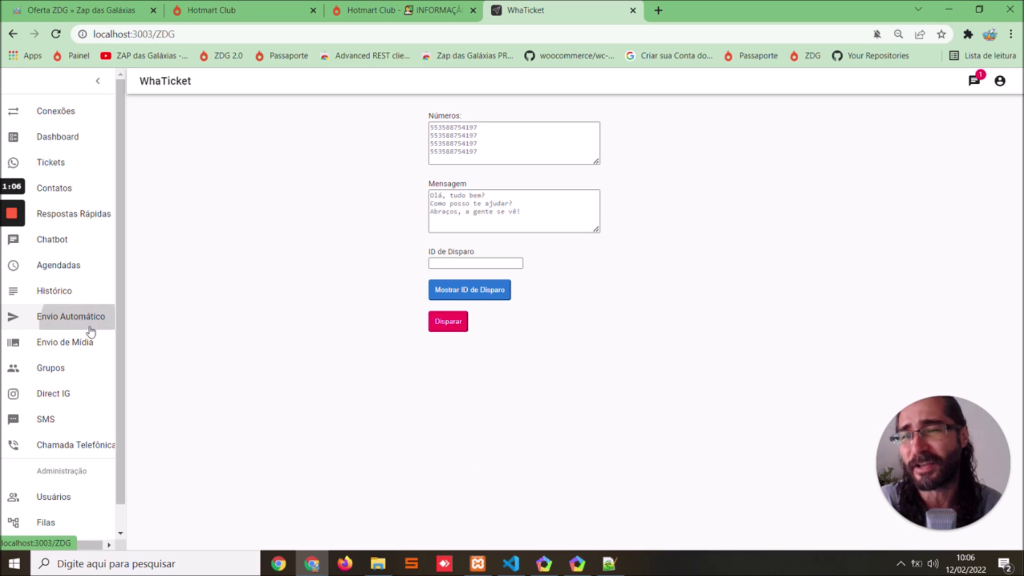
{"action": "left_click", "coordinate": [69, 296]}
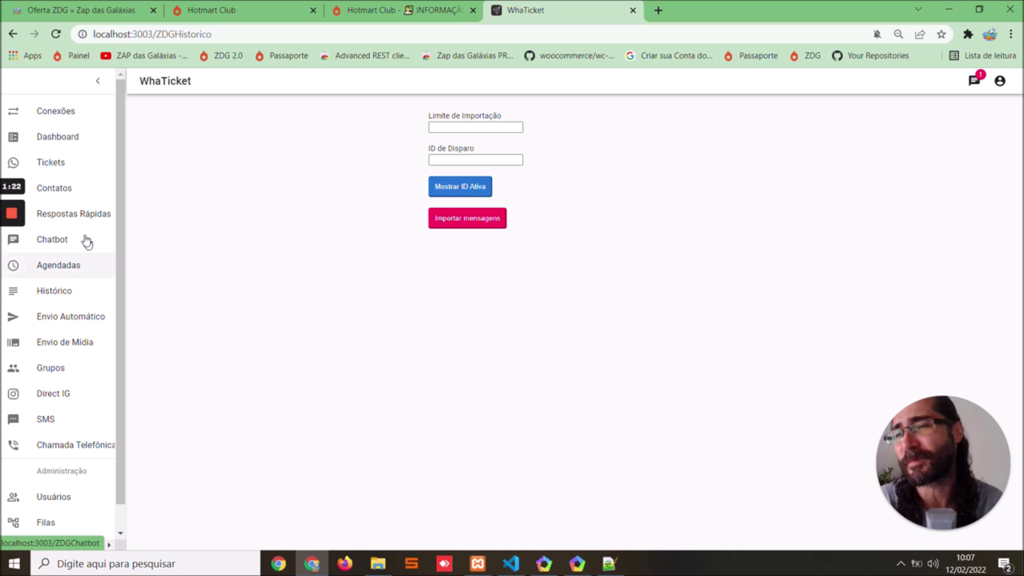
{"action": "left_click", "coordinate": [74, 249]}
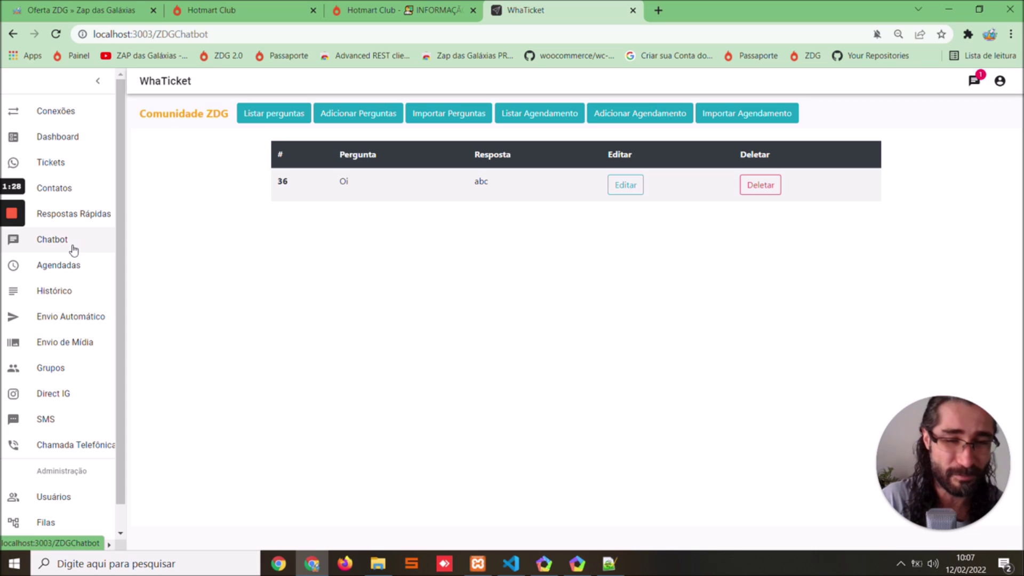
{"action": "left_click", "coordinate": [65, 379]}
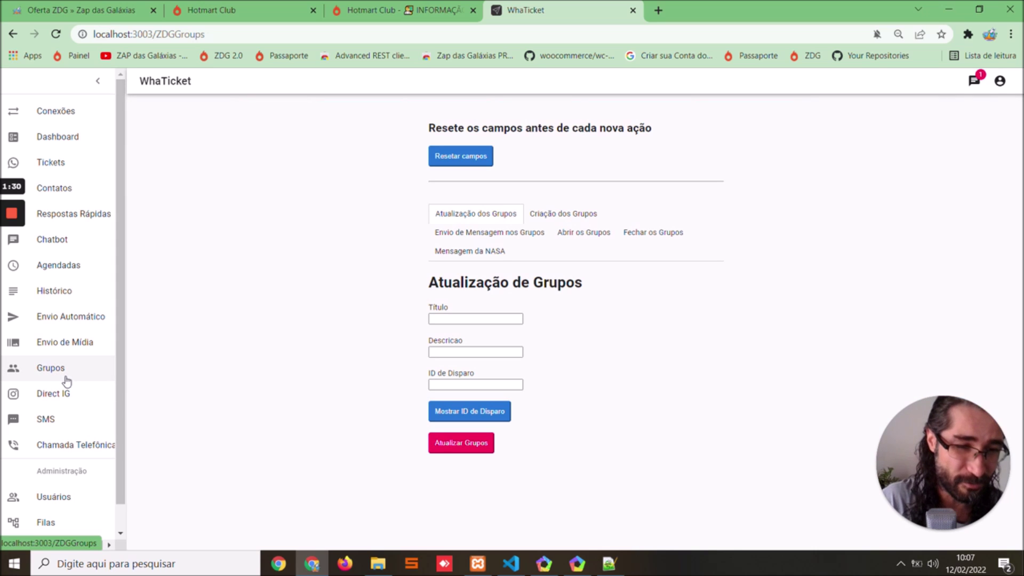
Return to the chatbot page and review its add-question form, schedule list and add-schedule form.
{"action": "left_click", "coordinate": [73, 249]}
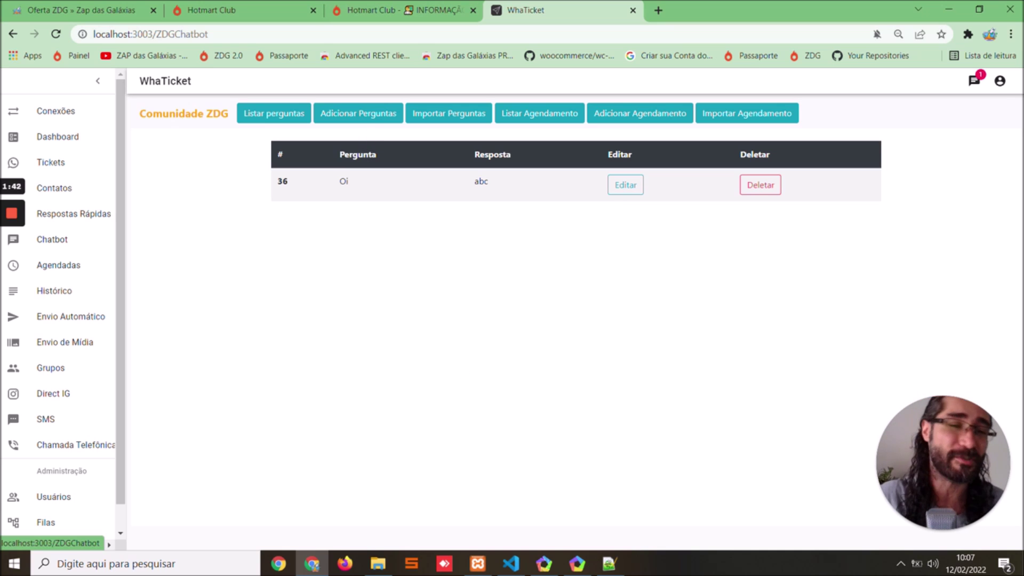
{"action": "left_click", "coordinate": [355, 115]}
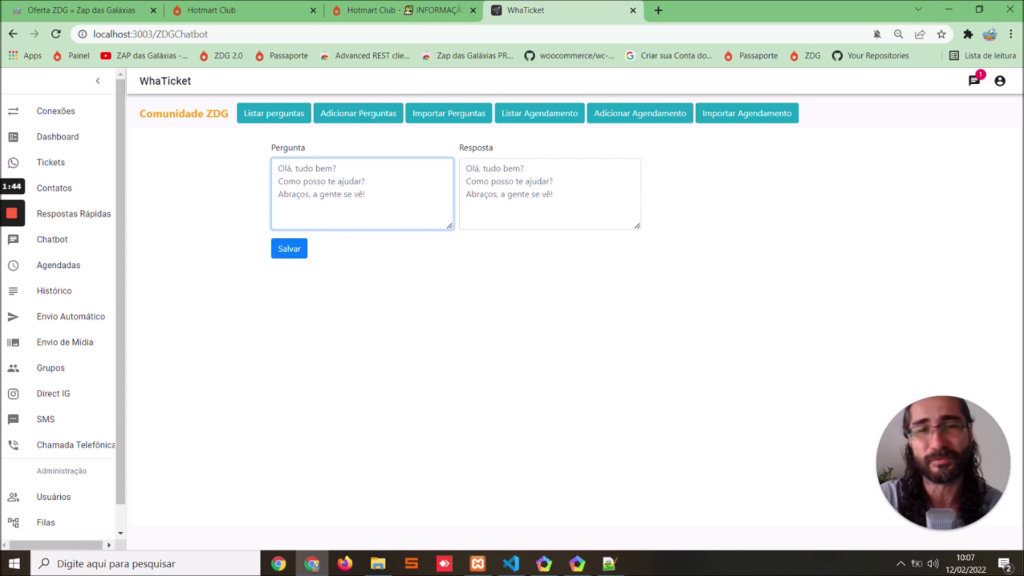
{"action": "key", "text": "Tab"}
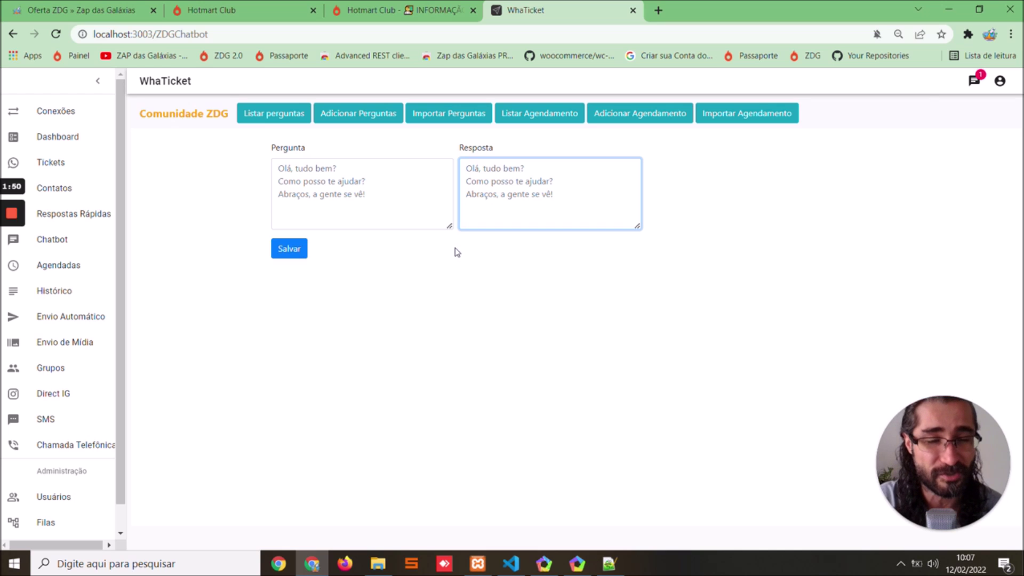
{"action": "left_click", "coordinate": [642, 118]}
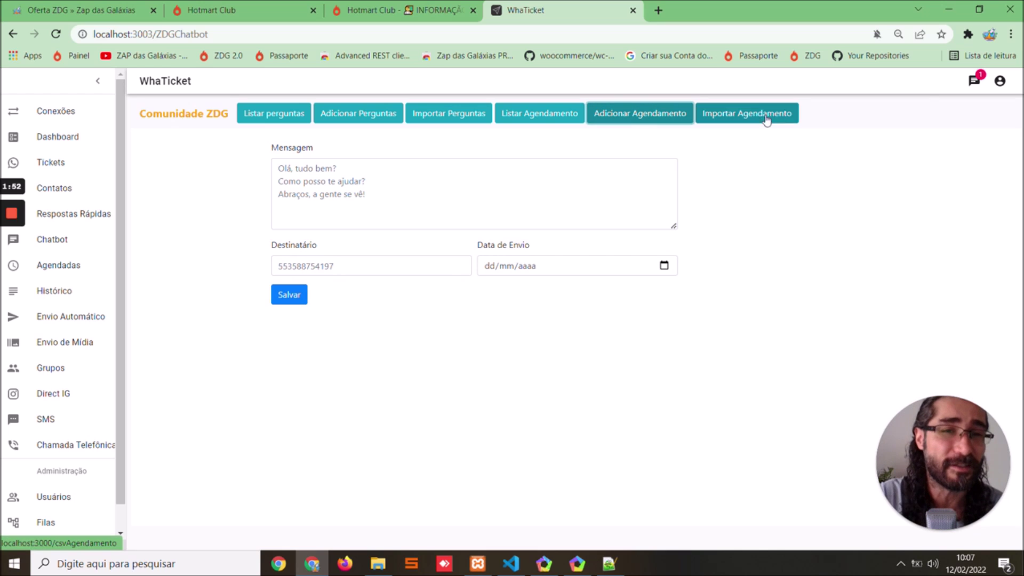
{"action": "left_click", "coordinate": [544, 118]}
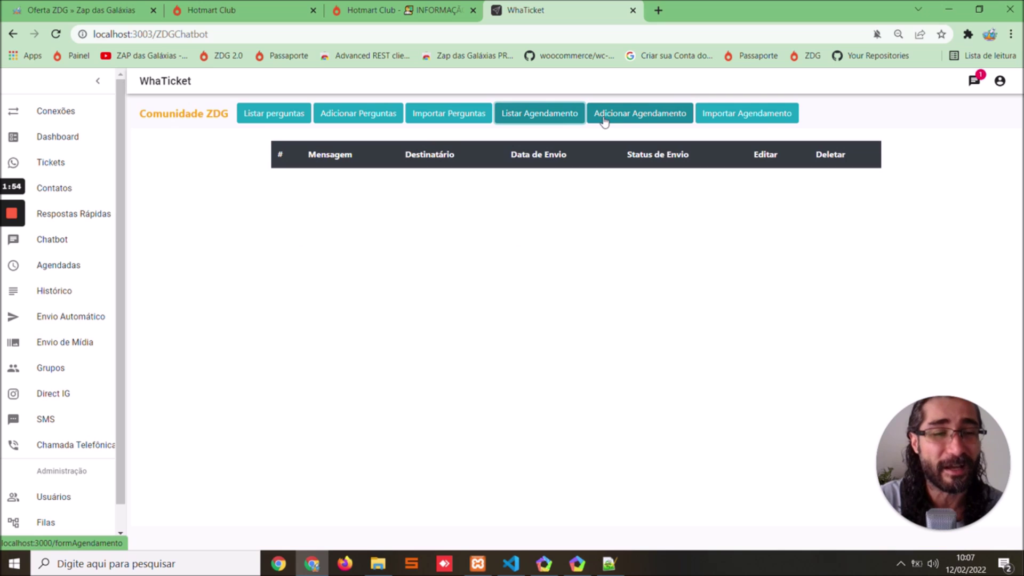
{"action": "left_click", "coordinate": [605, 118]}
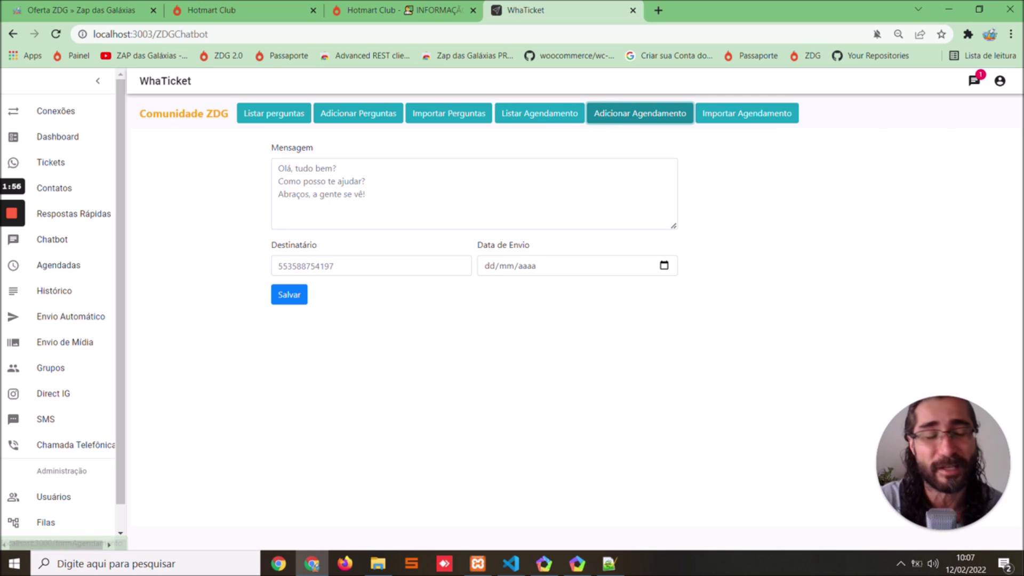
View the Agendadas page and its send-date calendar without choosing a date.
{"action": "left_click", "coordinate": [51, 270]}
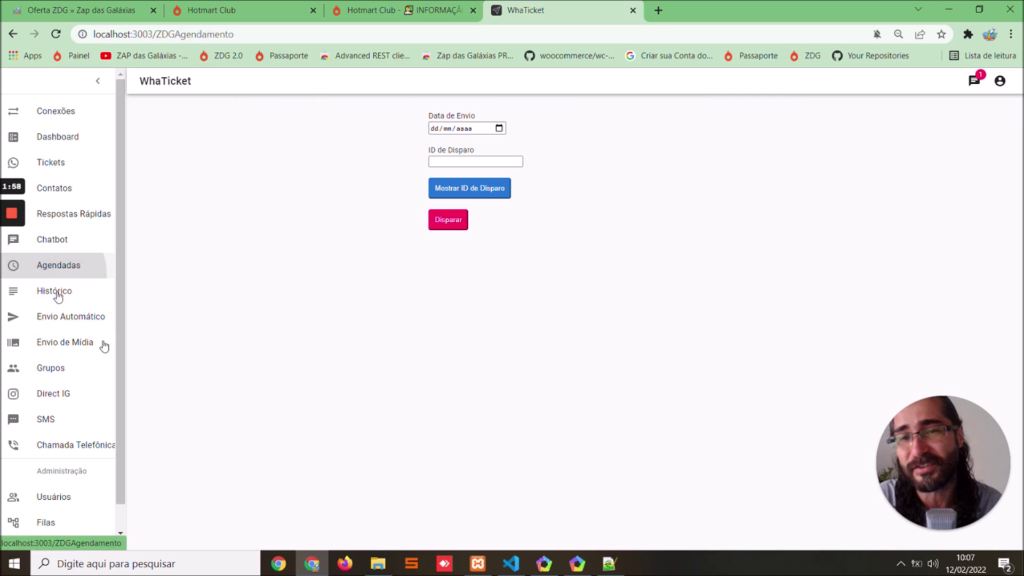
{"action": "left_click", "coordinate": [499, 128]}
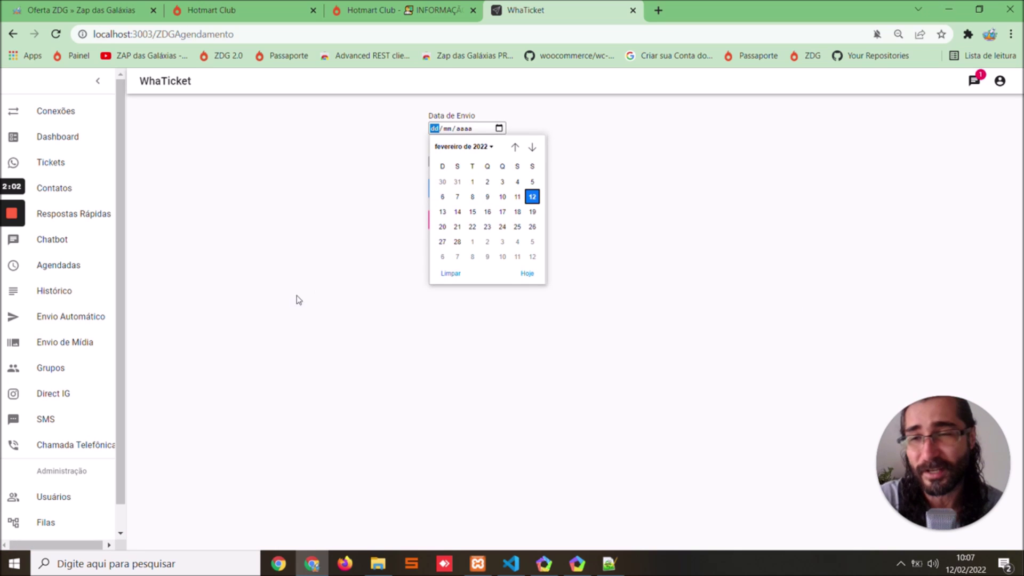
{"action": "left_click", "coordinate": [288, 307]}
Bulk-import the chatbot questions and answers from pergunta.csv in the Downloads folder.
{"action": "left_click", "coordinate": [94, 236]}
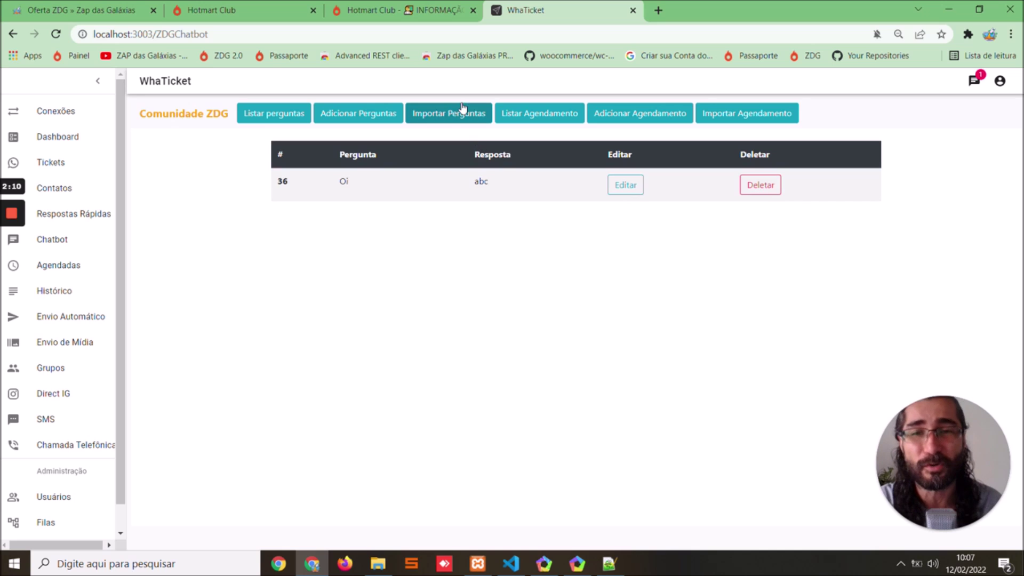
{"action": "left_click", "coordinate": [448, 115]}
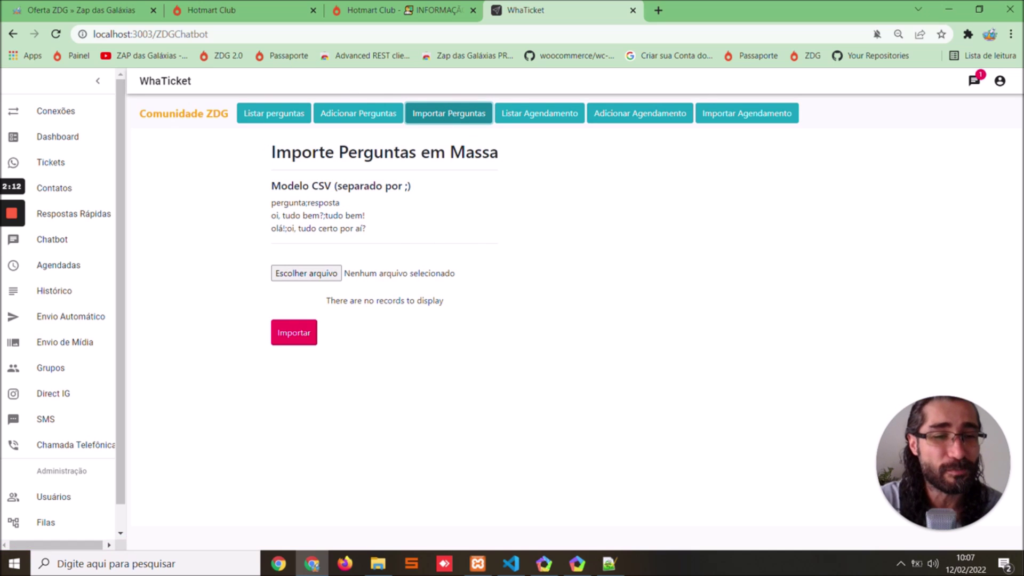
{"action": "left_click_drag", "start_coordinate": [259, 189], "coordinate": [366, 217]}
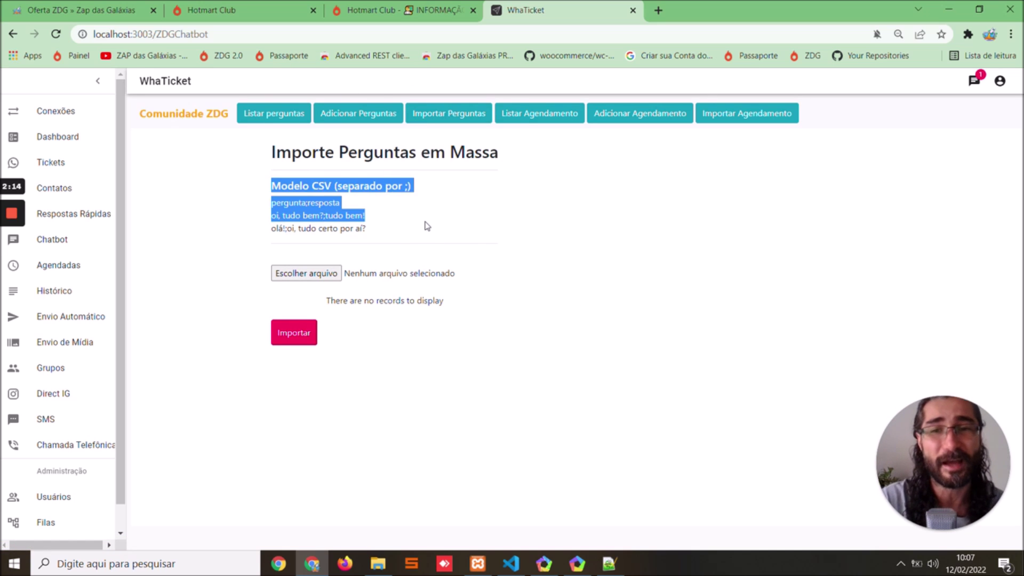
{"action": "left_click", "coordinate": [341, 251]}
{"action": "left_click", "coordinate": [333, 280]}
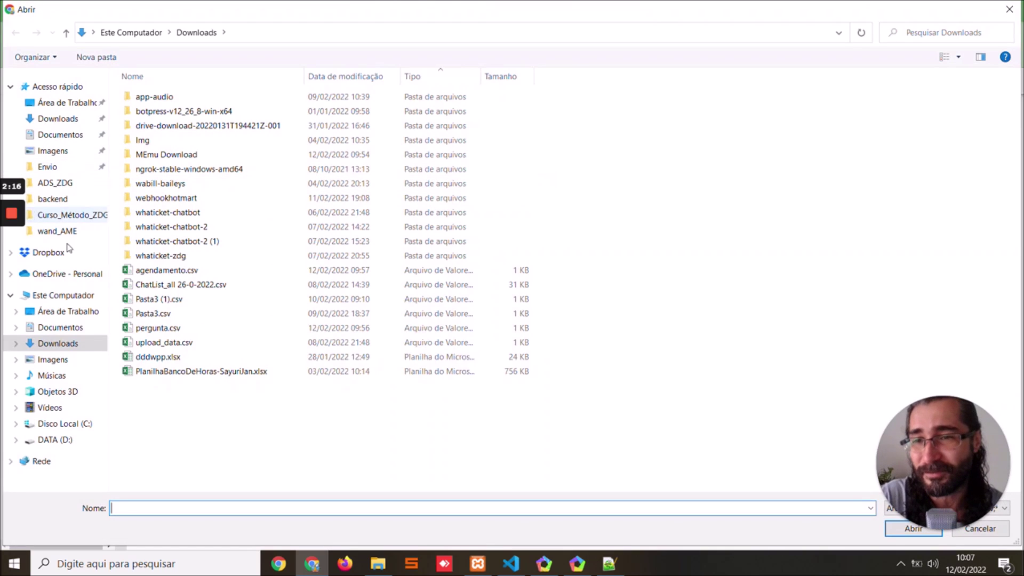
{"action": "left_click", "coordinate": [213, 330]}
{"action": "double_click", "coordinate": [214, 330]}
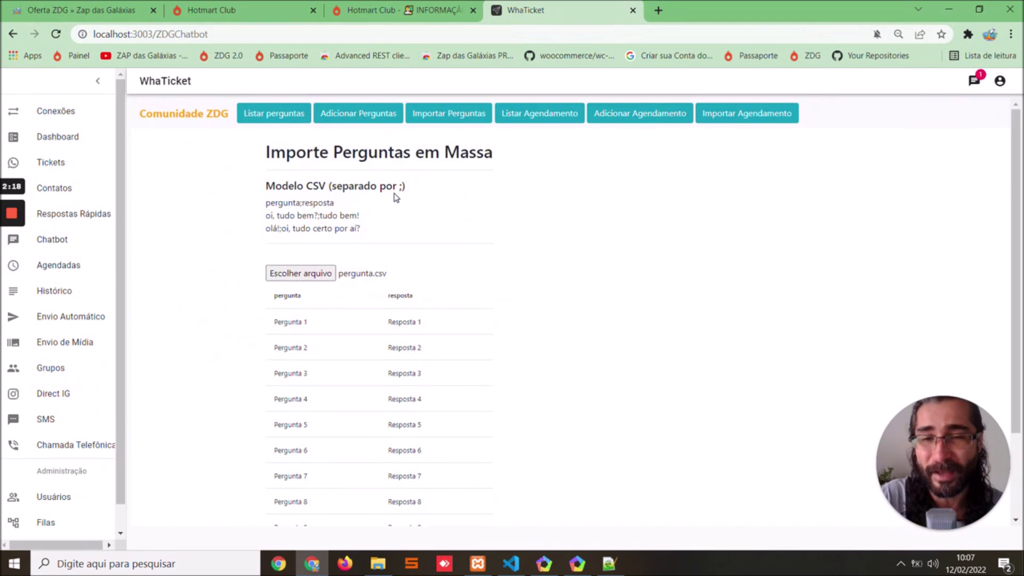
{"action": "scroll", "coordinate": [393, 196], "scroll_direction": "down", "scroll_amount": 2}
{"action": "left_click", "coordinate": [309, 499]}
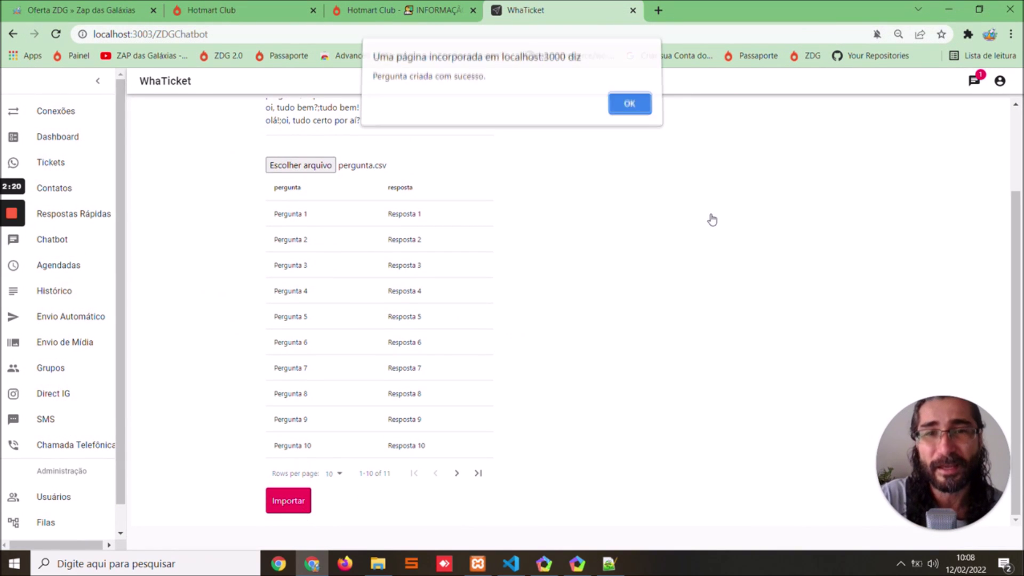
{"action": "key", "text": "Return"}
{"action": "key", "text": "Return"}
List the chatbot questions and examine the imported question and answer pairs.
{"action": "scroll", "coordinate": [533, 187], "scroll_direction": "up", "scroll_amount": 3}
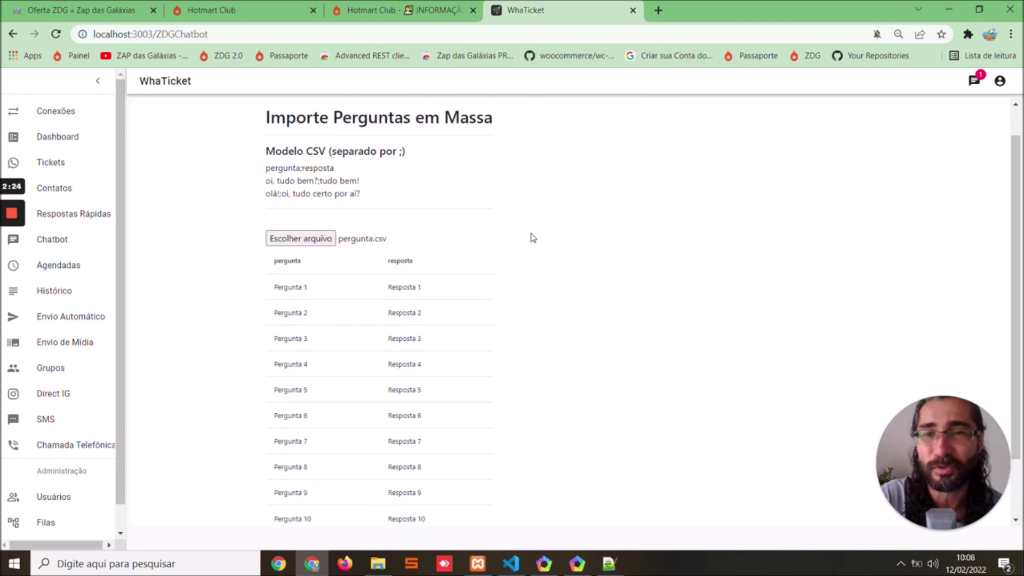
{"action": "left_click", "coordinate": [282, 119]}
{"action": "left_click_drag", "start_coordinate": [297, 178], "coordinate": [472, 316]}
{"action": "scroll", "coordinate": [472, 317], "scroll_direction": "down", "scroll_amount": 1}
{"action": "scroll", "coordinate": [389, 171], "scroll_direction": "up", "scroll_amount": 1}
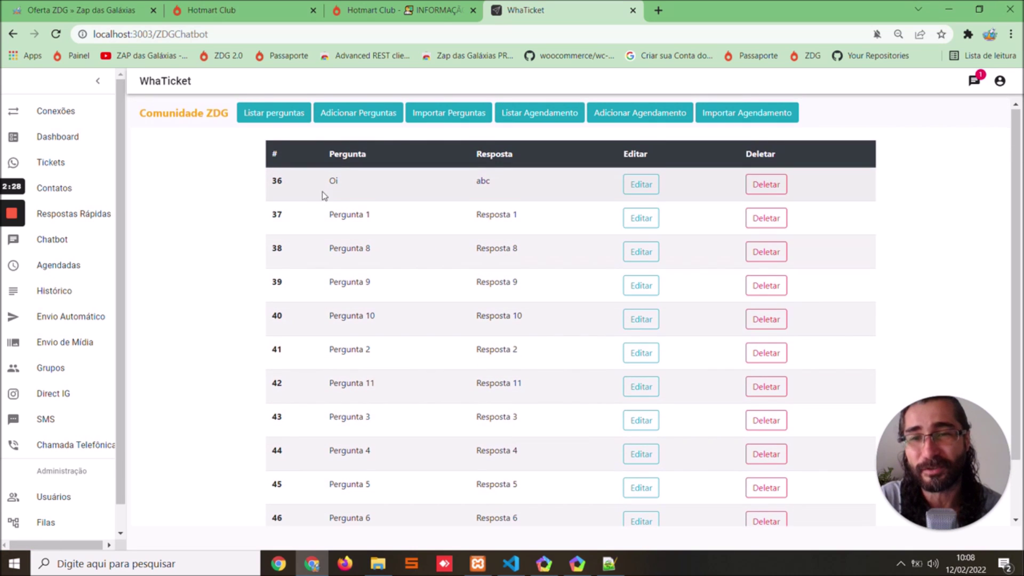
{"action": "left_click_drag", "start_coordinate": [329, 183], "coordinate": [510, 383]}
{"action": "scroll", "coordinate": [533, 382], "scroll_direction": "down", "scroll_amount": 2}
{"action": "left_click", "coordinate": [574, 382]}
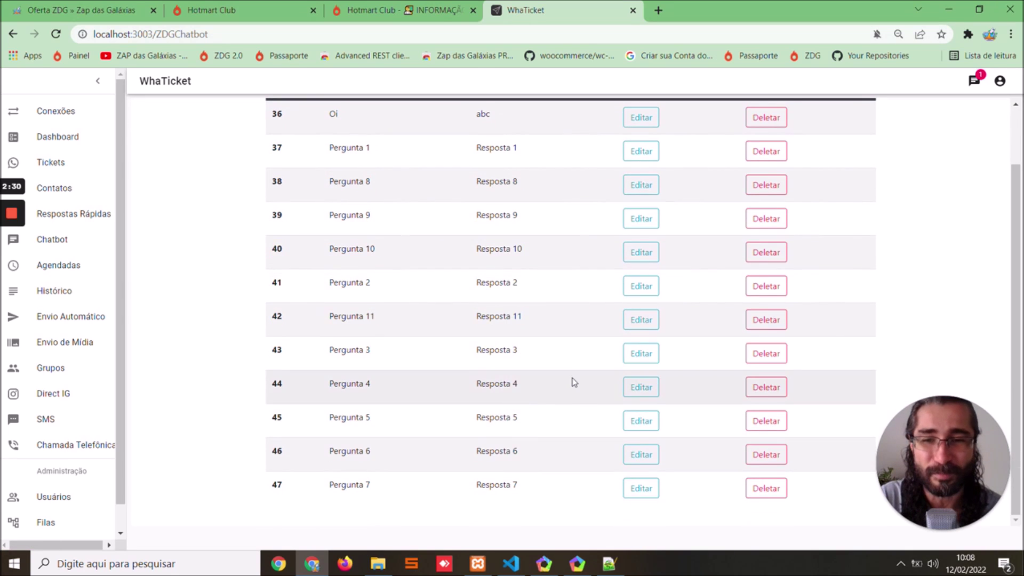
{"action": "left_click_drag", "start_coordinate": [325, 160], "coordinate": [581, 487]}
{"action": "left_click", "coordinate": [590, 421]}
{"action": "scroll", "coordinate": [592, 422], "scroll_direction": "up", "scroll_amount": 2}
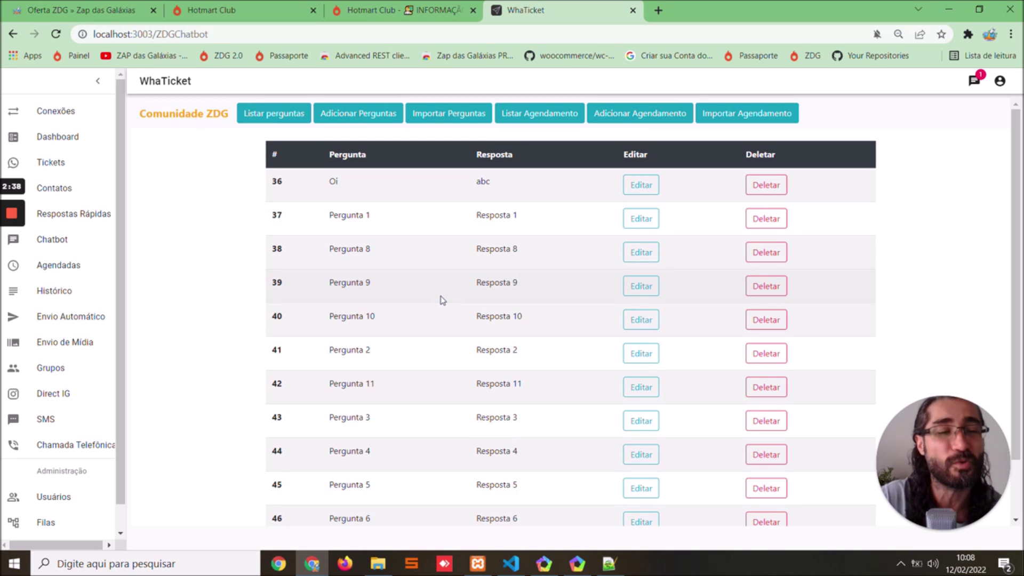
Switch to the MEmu emulator to view the WhatsApp conversations, and return to WhaTicket in the browser.
{"action": "left_click", "coordinate": [577, 564]}
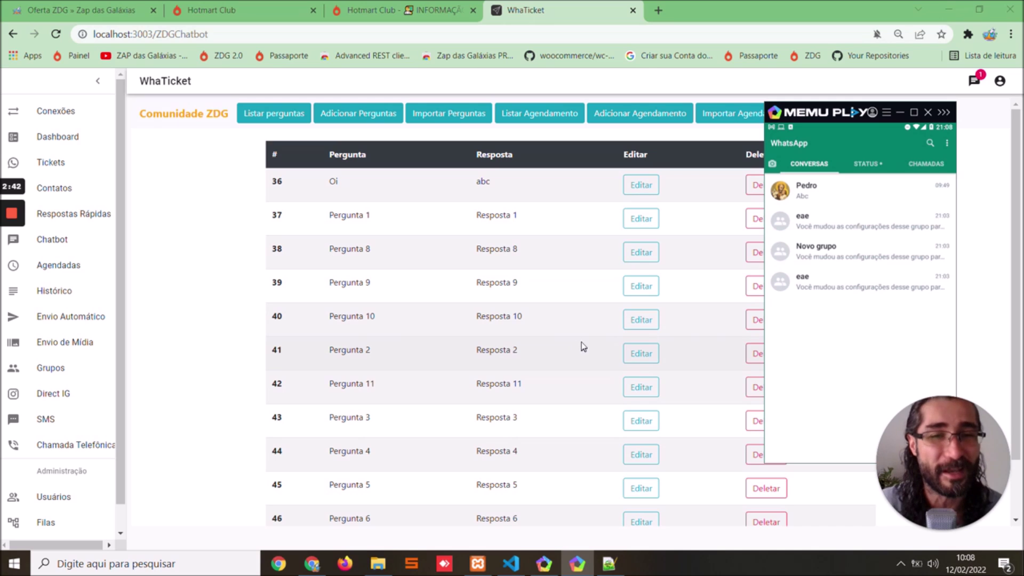
{"action": "left_click", "coordinate": [396, 271]}
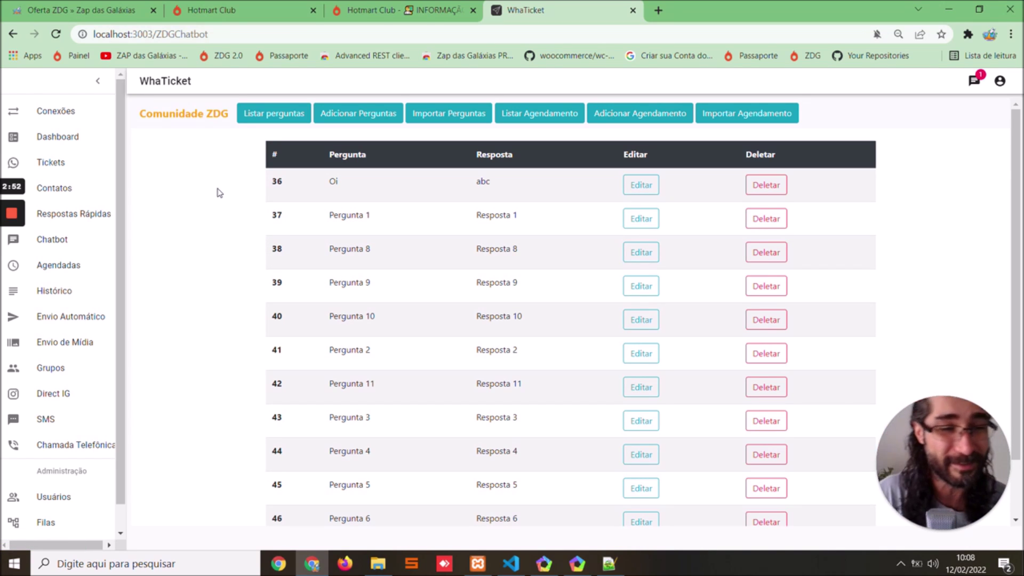
View the chatbot's schedule list and the form for adding a single scheduled message.
{"action": "left_click", "coordinate": [515, 110]}
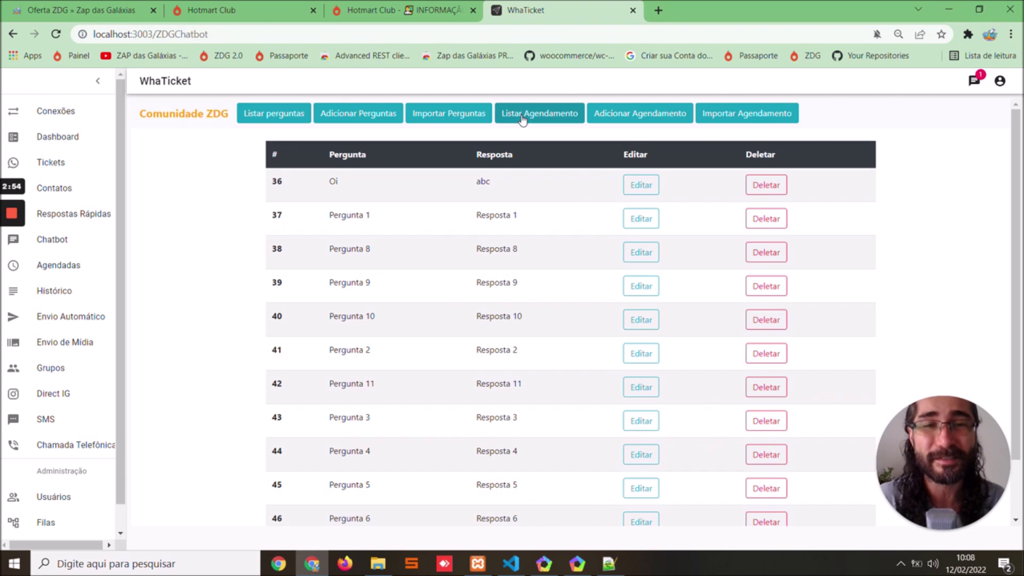
{"action": "left_click", "coordinate": [604, 116]}
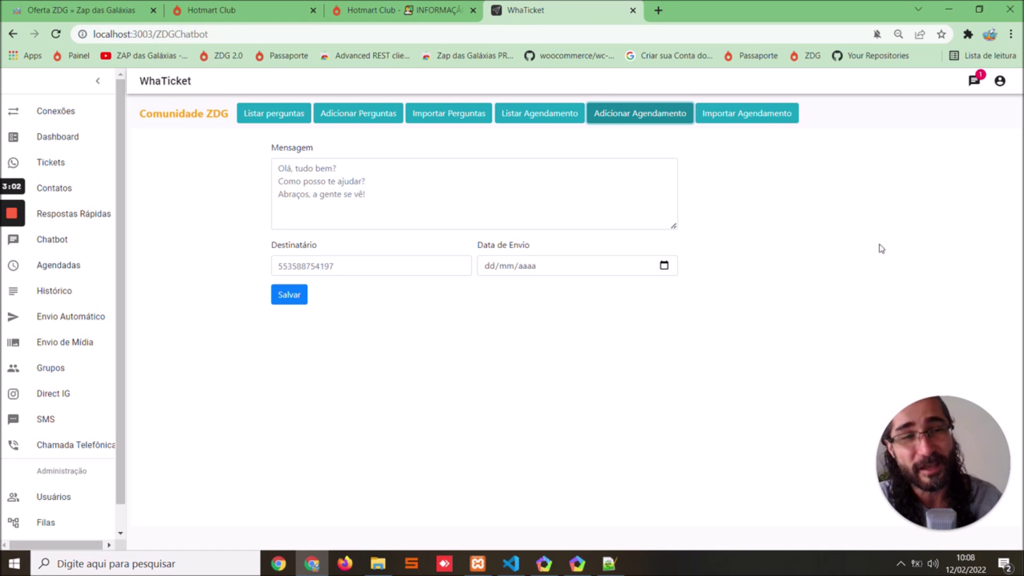
Bulk-import the scheduled messages from agendamento.csv in the Downloads folder.
{"action": "left_click", "coordinate": [772, 114]}
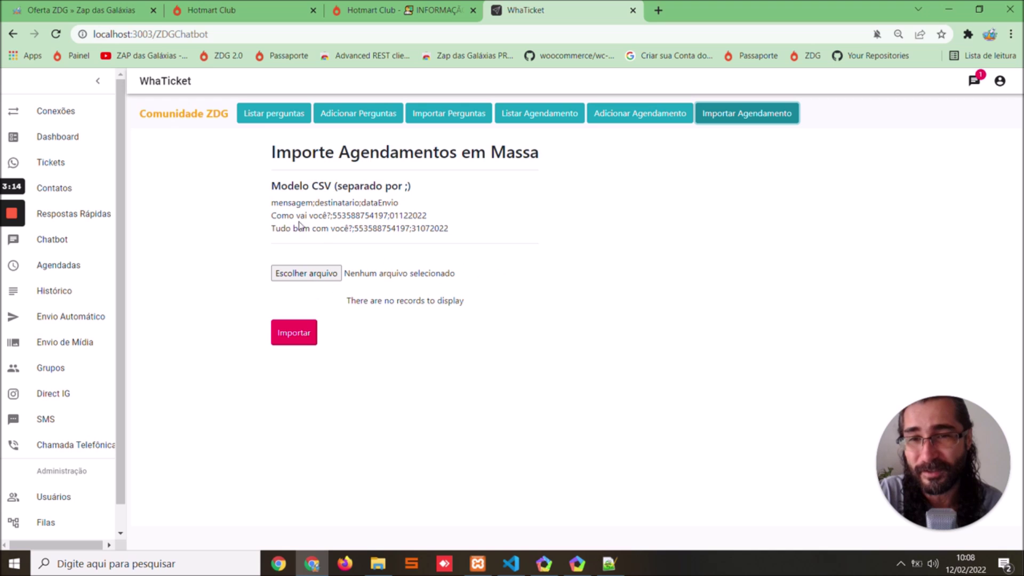
{"action": "left_click", "coordinate": [333, 274]}
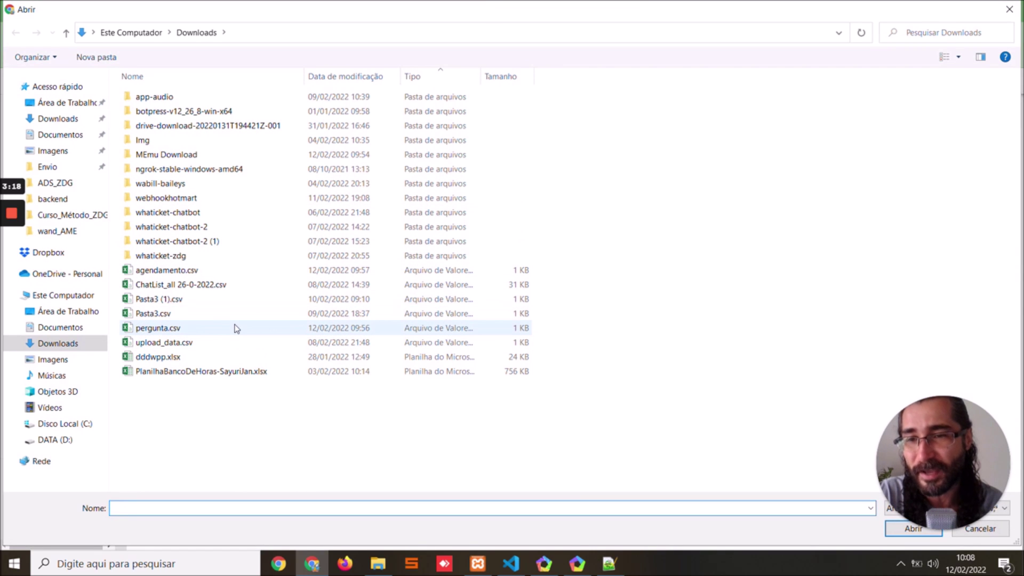
{"action": "double_click", "coordinate": [240, 270]}
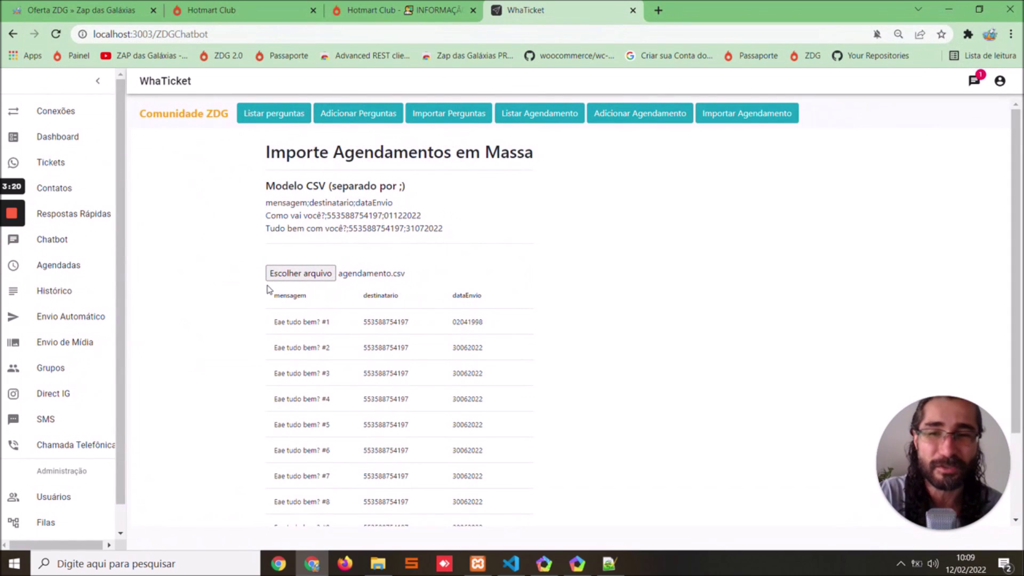
{"action": "scroll", "coordinate": [459, 265], "scroll_direction": "down", "scroll_amount": 2}
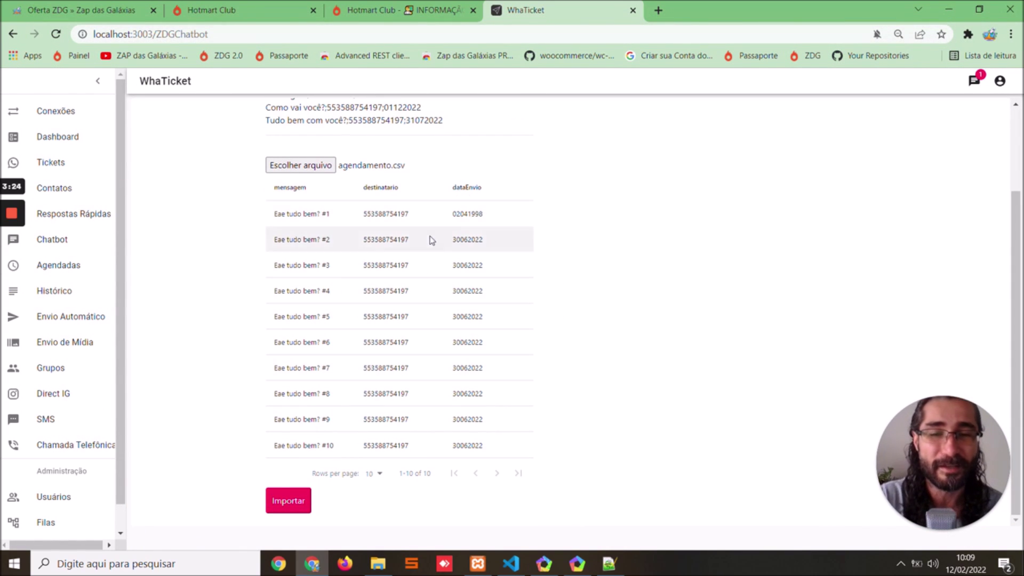
{"action": "left_click", "coordinate": [294, 501]}
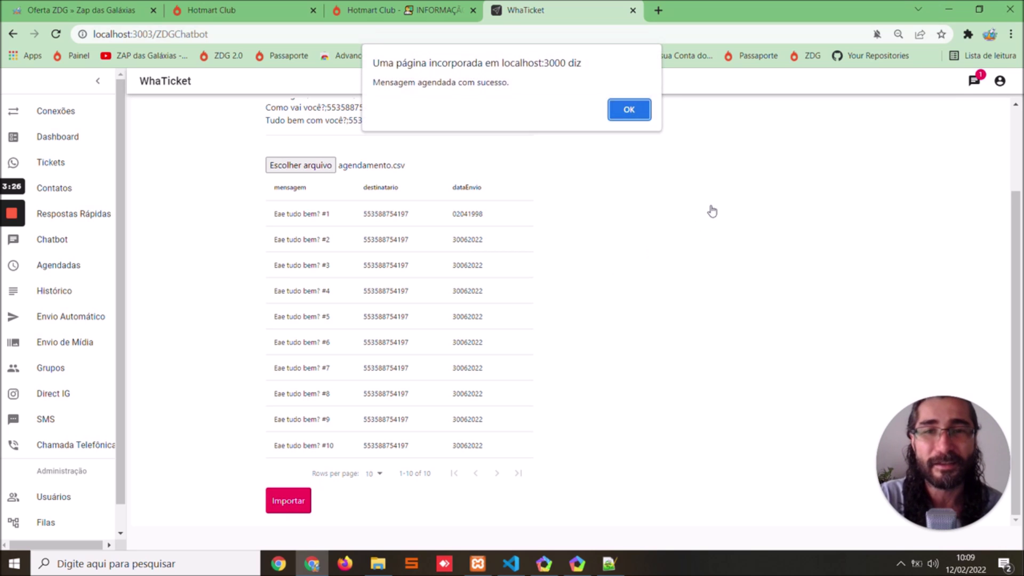
{"action": "key", "text": "Return"}
{"action": "key", "text": "Return"}
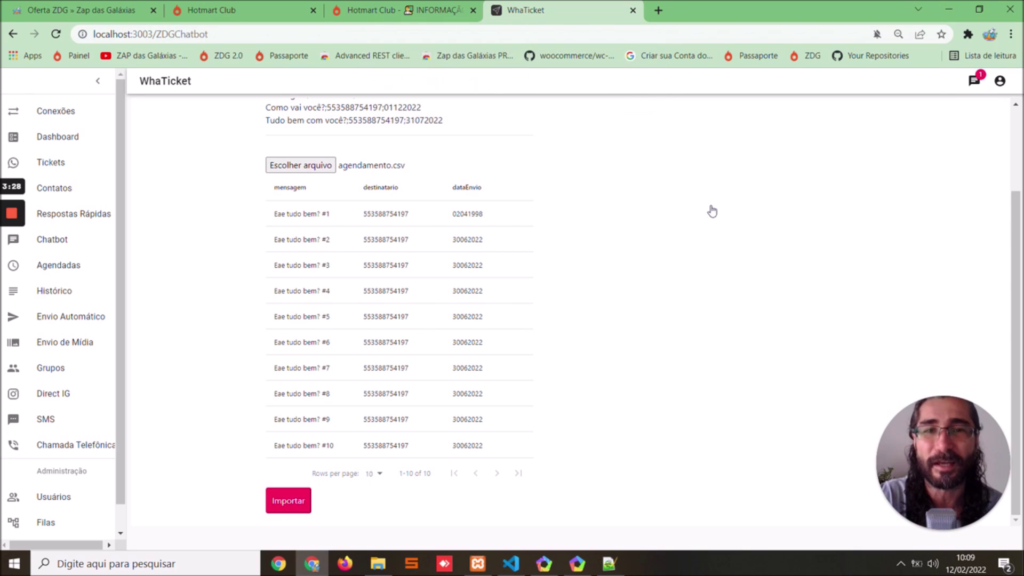
List the scheduled messages to review the imported entries.
{"action": "scroll", "coordinate": [574, 389], "scroll_direction": "up", "scroll_amount": 3}
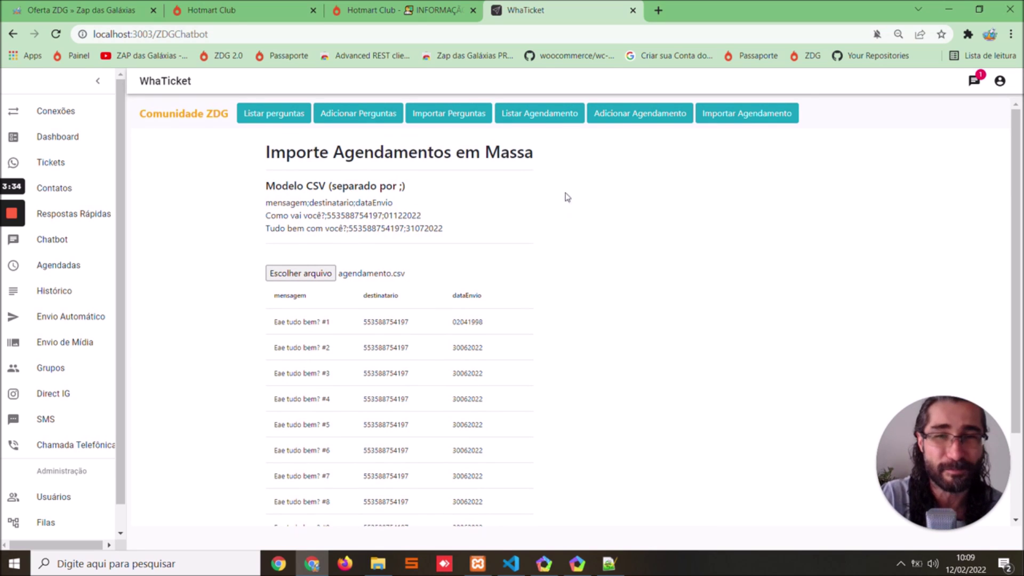
{"action": "left_click", "coordinate": [539, 113]}
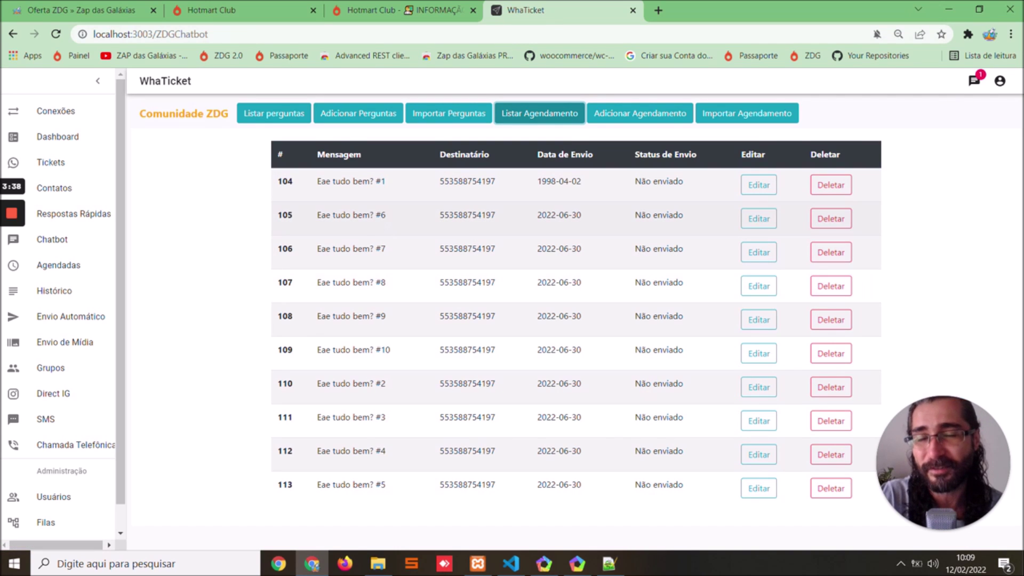
Review the messages, recipients and send dates of the imported entries in the schedule list.
{"action": "left_click_drag", "start_coordinate": [325, 215], "coordinate": [572, 217]}
{"action": "left_click", "coordinate": [504, 225]}
{"action": "left_click_drag", "start_coordinate": [325, 249], "coordinate": [482, 249]}
{"action": "left_click_drag", "start_coordinate": [320, 350], "coordinate": [544, 450]}
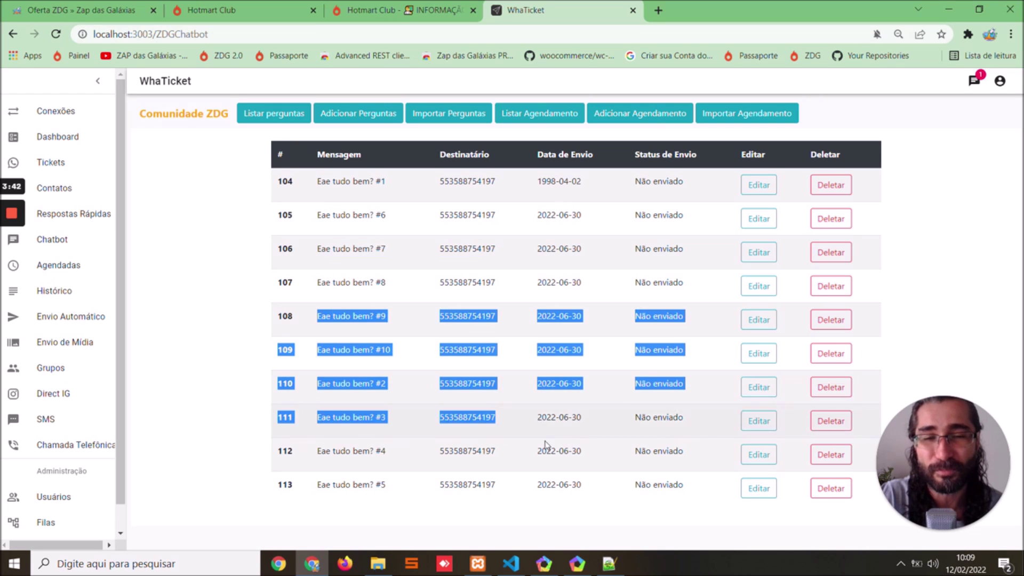
{"action": "left_click", "coordinate": [544, 451]}
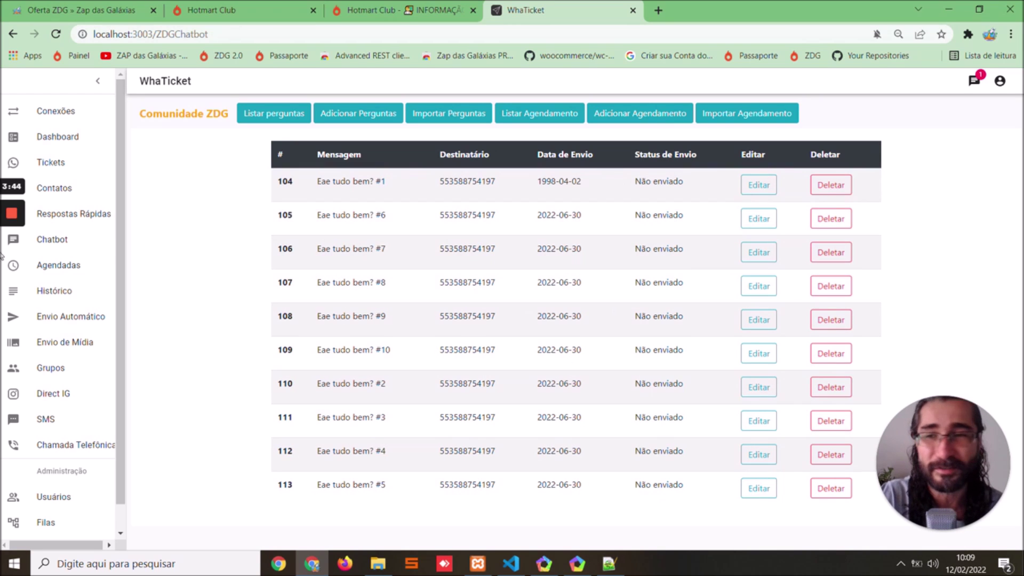
Open the Agendadas page and set the send date to 30/06/2022.
{"action": "left_click", "coordinate": [77, 264]}
{"action": "left_click", "coordinate": [499, 128]}
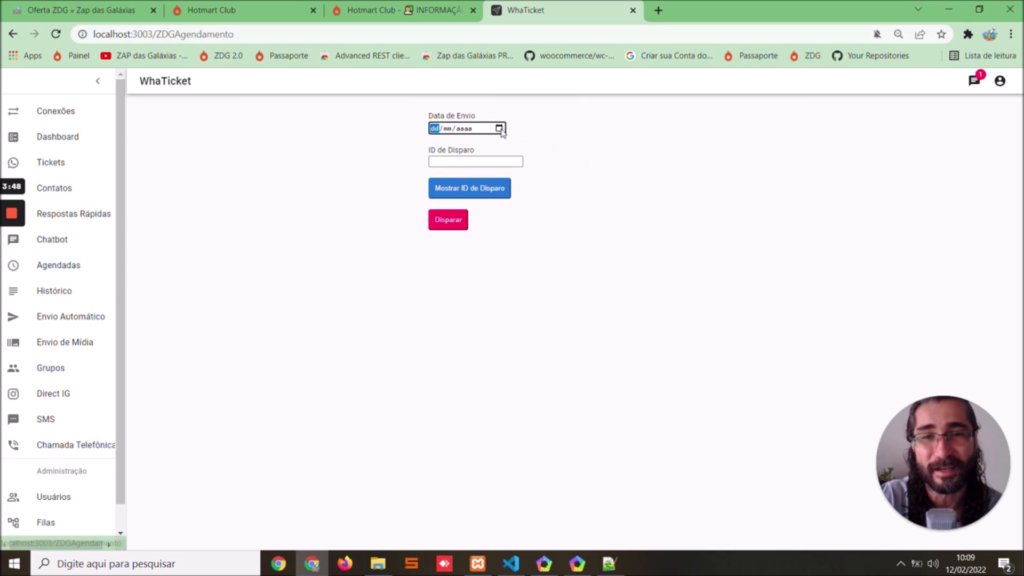
{"action": "left_click", "coordinate": [535, 150]}
{"action": "left_click", "coordinate": [535, 150]}
{"action": "left_click", "coordinate": [535, 150]}
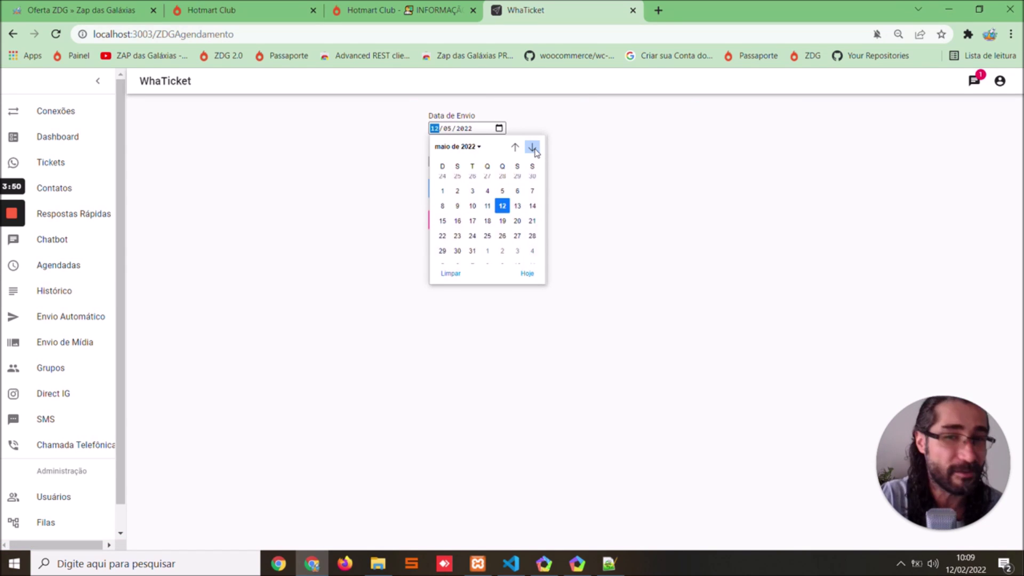
{"action": "left_click", "coordinate": [535, 150]}
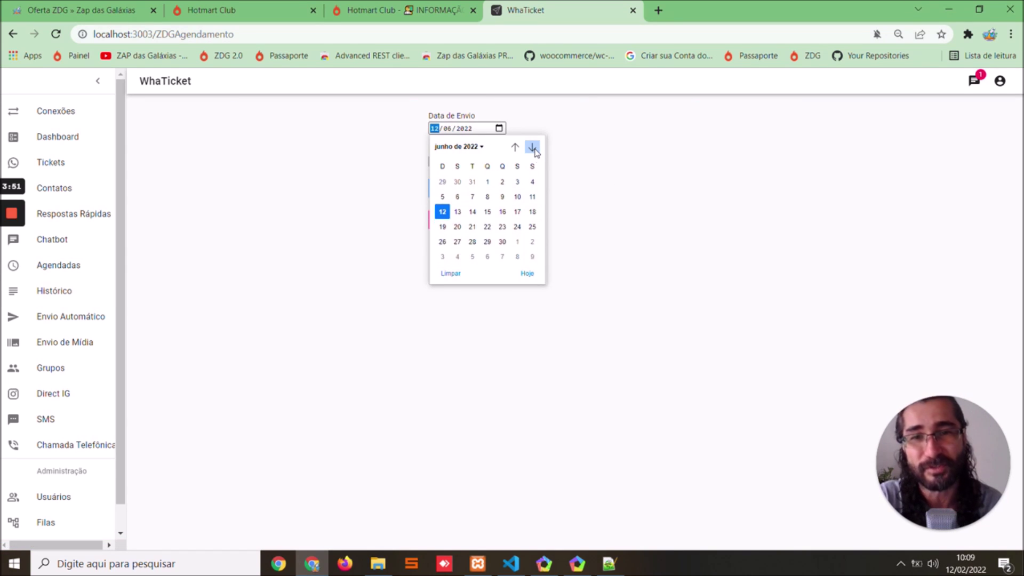
{"action": "left_click", "coordinate": [503, 242]}
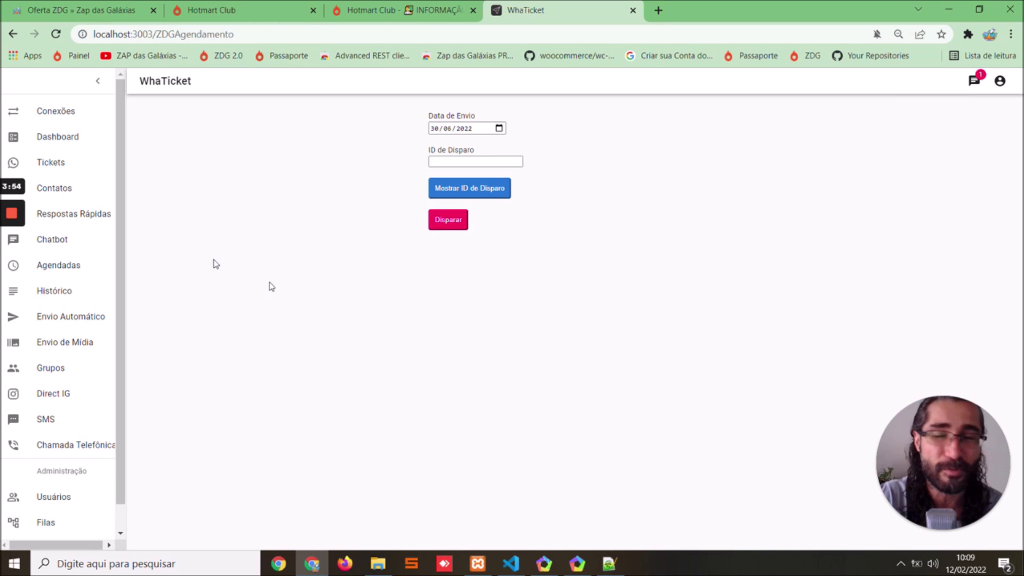
Return to the chatbot page and view its schedule list and the form for adding a scheduled message.
{"action": "left_click", "coordinate": [97, 243]}
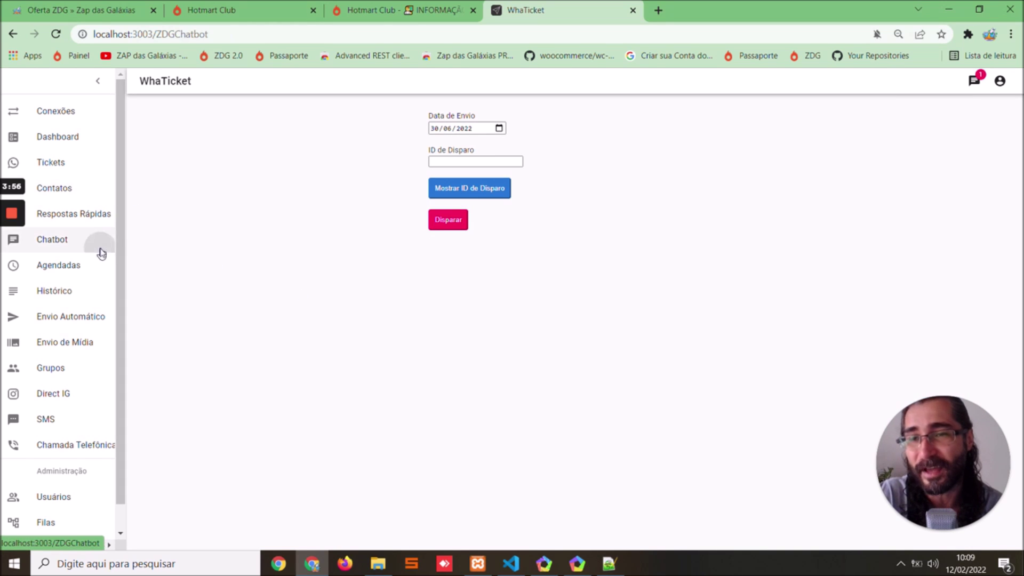
{"action": "left_click", "coordinate": [539, 117]}
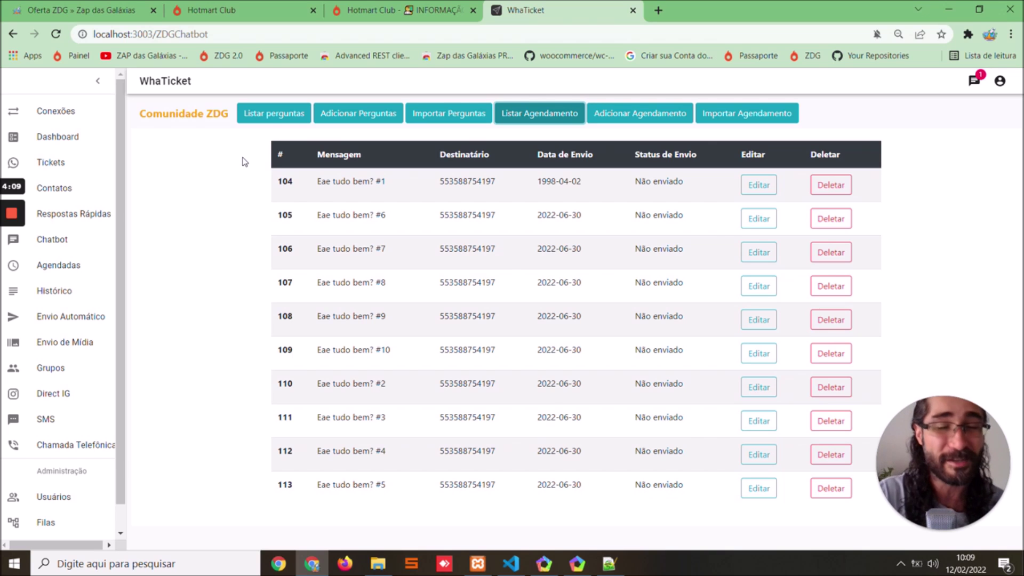
{"action": "left_click", "coordinate": [315, 112]}
{"action": "left_click", "coordinate": [603, 104]}
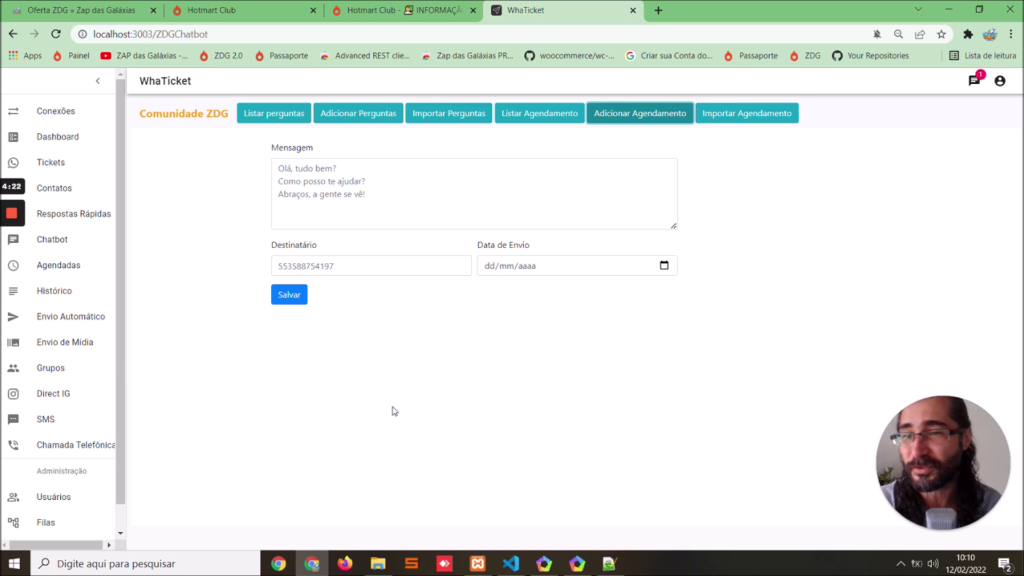
Open the Grupos page and look over the group creation and group update forms.
{"action": "left_click", "coordinate": [64, 368]}
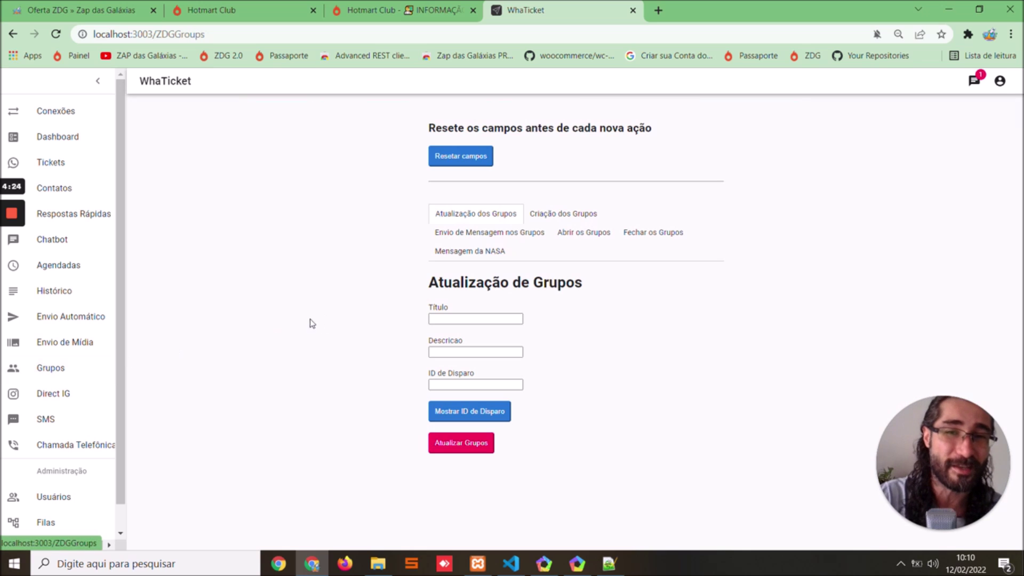
{"action": "left_click", "coordinate": [541, 212]}
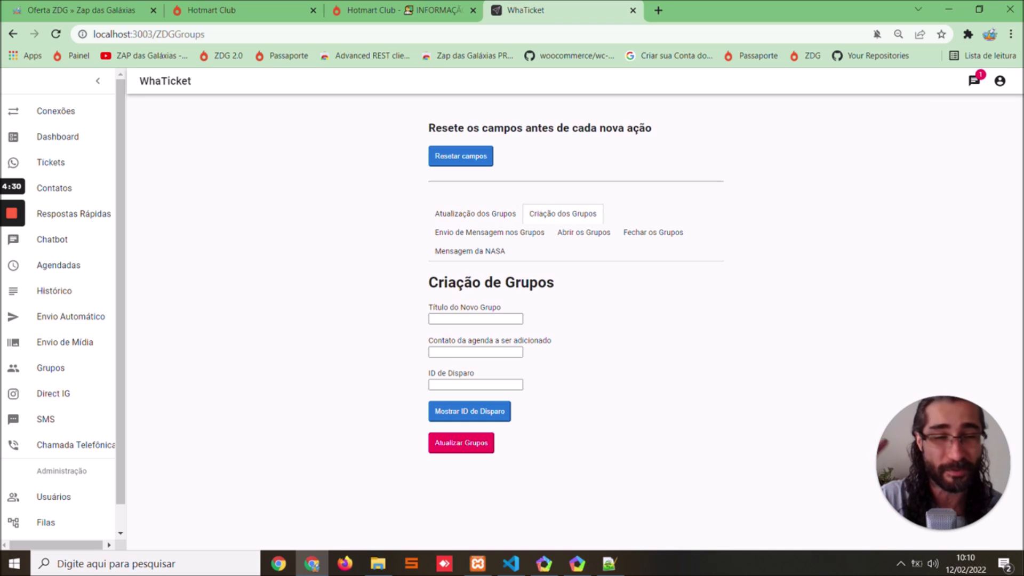
{"action": "left_click", "coordinate": [475, 213]}
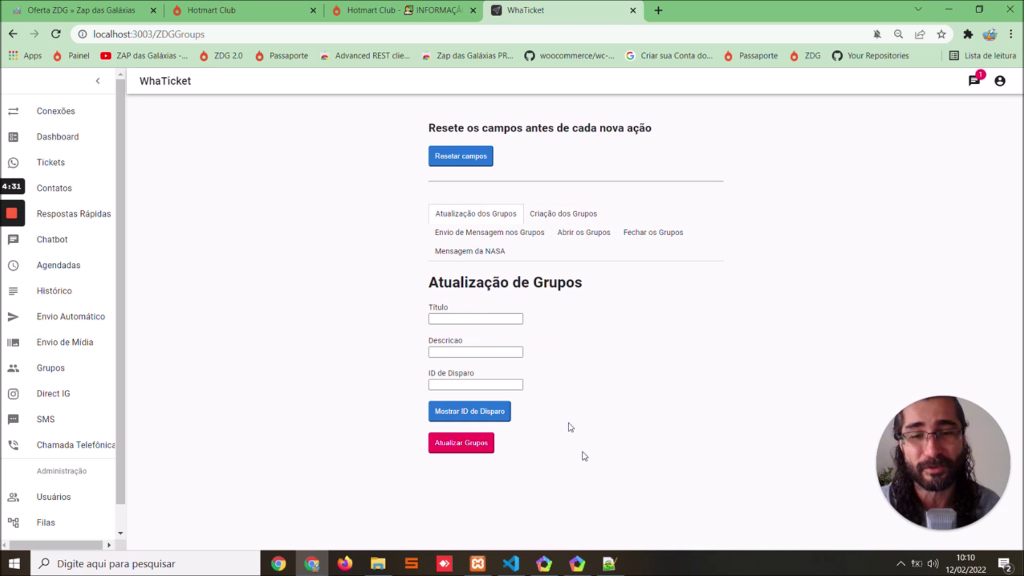
View the WhatsApp groups in the MEmu emulator alongside WhaTicket's group creation form.
{"action": "left_click", "coordinate": [577, 564]}
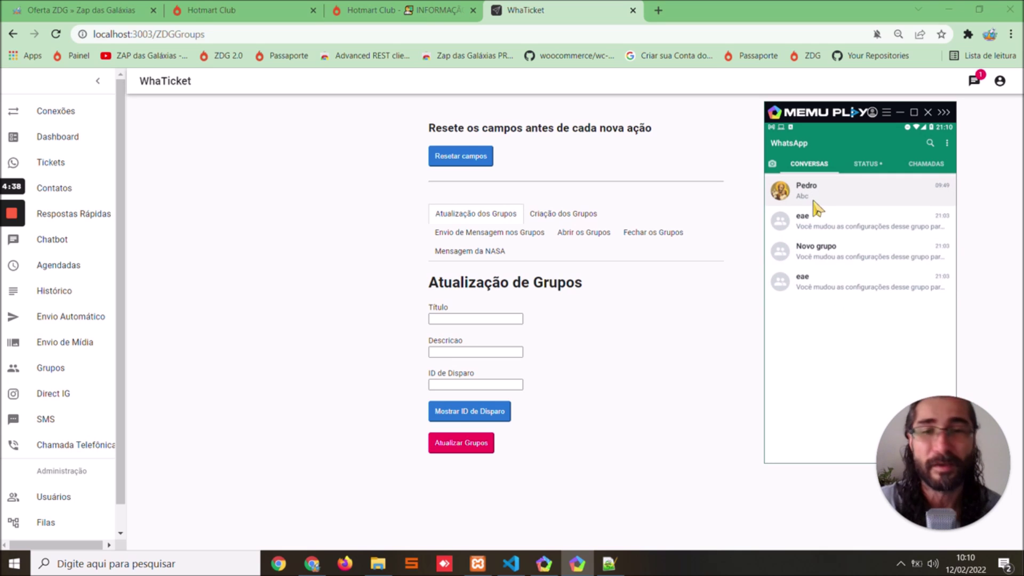
{"action": "left_click", "coordinate": [563, 213]}
{"action": "mouse_move", "coordinate": [610, 563]}
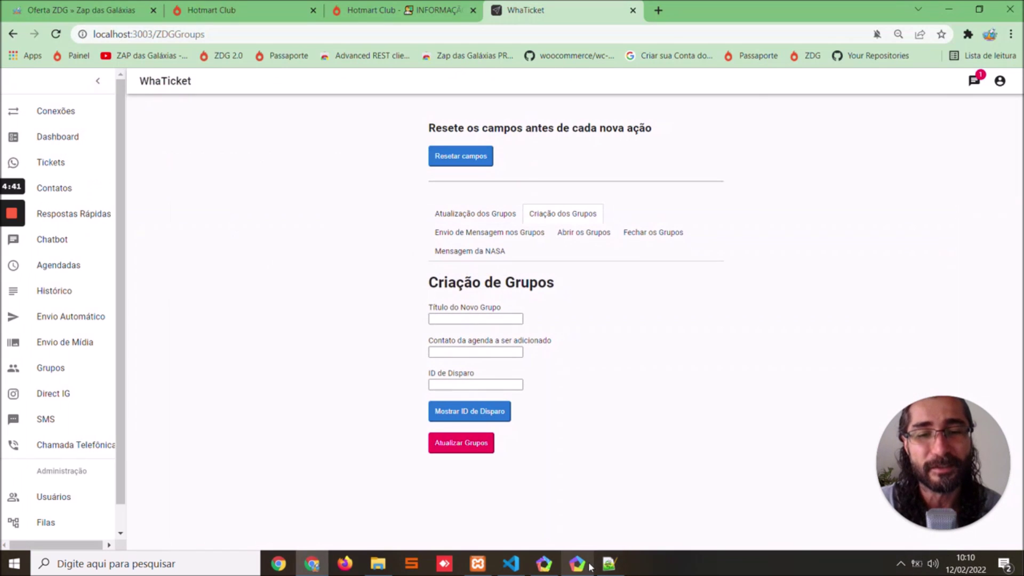
{"action": "left_click", "coordinate": [577, 563]}
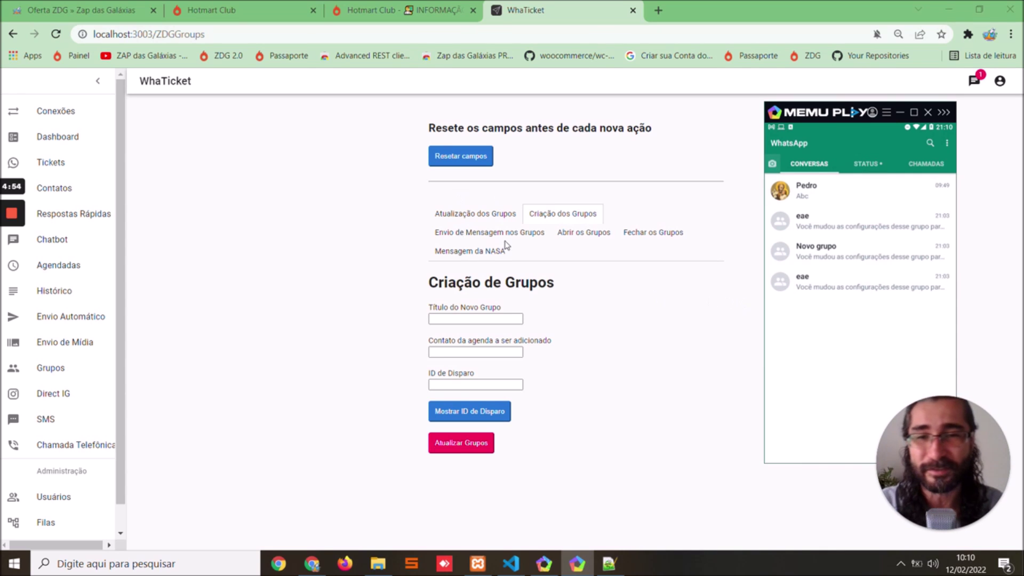
Fill in the group message form with the message "Mensagem teste via Whaticket".
{"action": "left_click", "coordinate": [490, 232]}
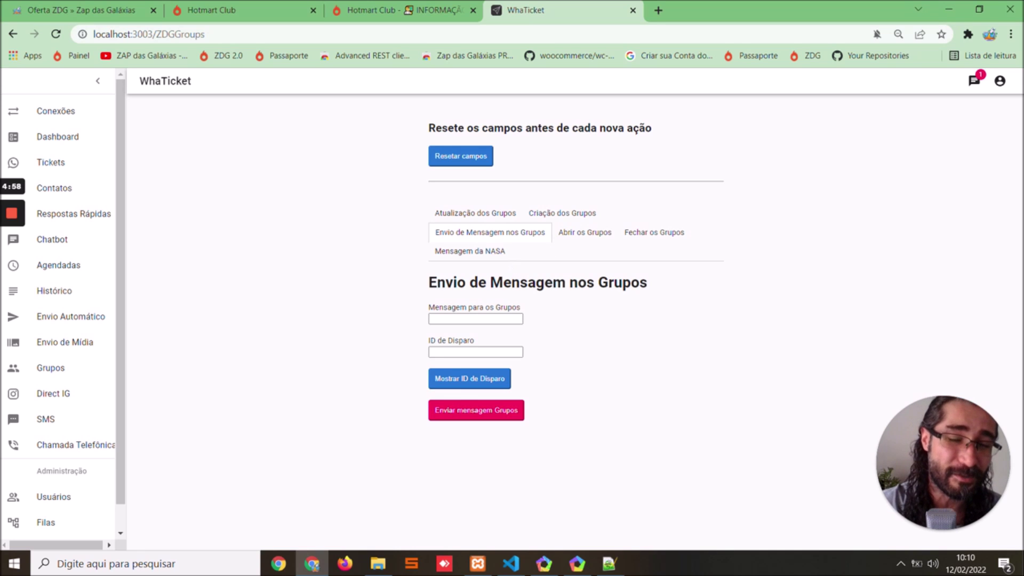
{"action": "left_click", "coordinate": [577, 564]}
{"action": "left_click", "coordinate": [926, 227]}
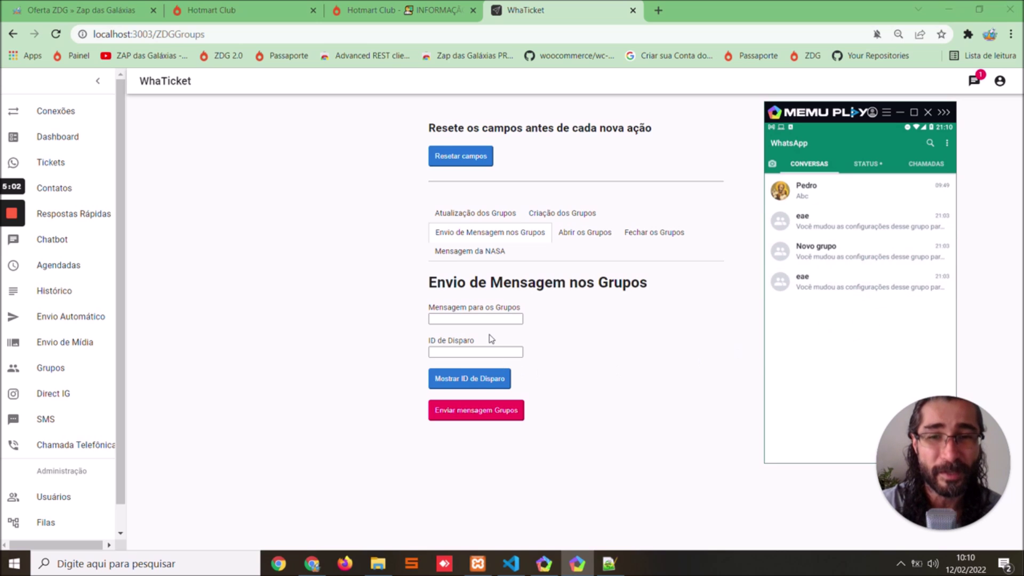
{"action": "left_click", "coordinate": [475, 319]}
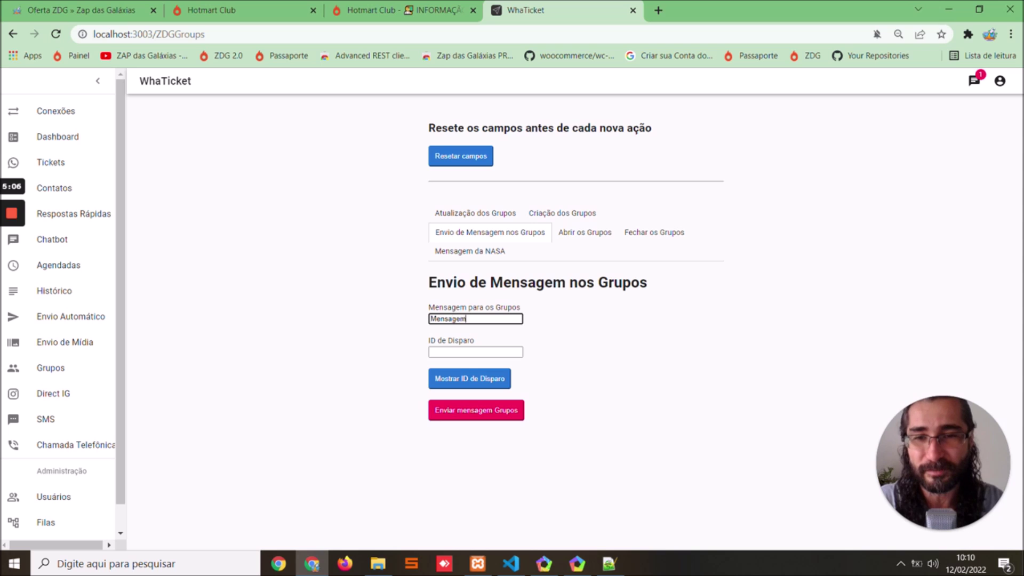
{"action": "type", "text": "Mensagem teste"}
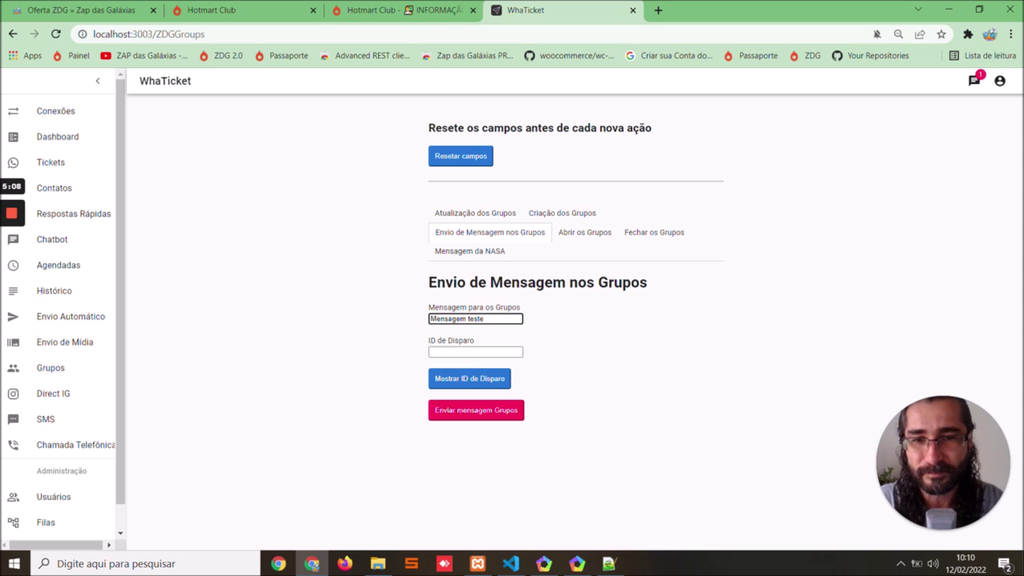
{"action": "type", "text": "g via Whaticket"}
Look up the dispatch ID, enter 13 as the ID de Disparo and send the message to the groups.
{"action": "key", "text": "Tab"}
{"action": "left_click", "coordinate": [465, 378]}
{"action": "key", "text": "Return"}
{"action": "left_click", "coordinate": [475, 352]}
{"action": "left_click", "coordinate": [442, 376]}
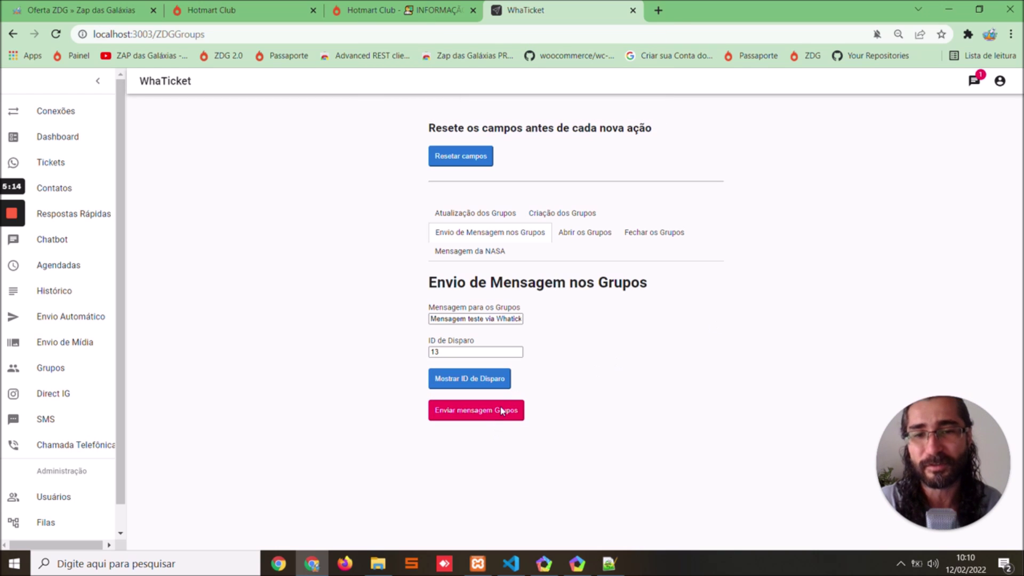
{"action": "left_click", "coordinate": [500, 408]}
{"action": "key", "text": "Return"}
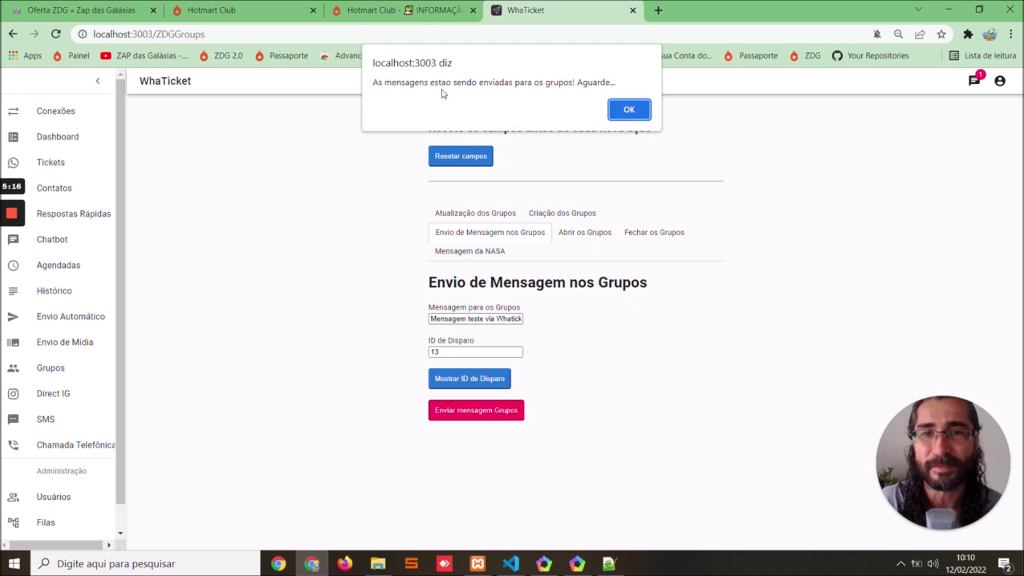
{"action": "left_click", "coordinate": [627, 110]}
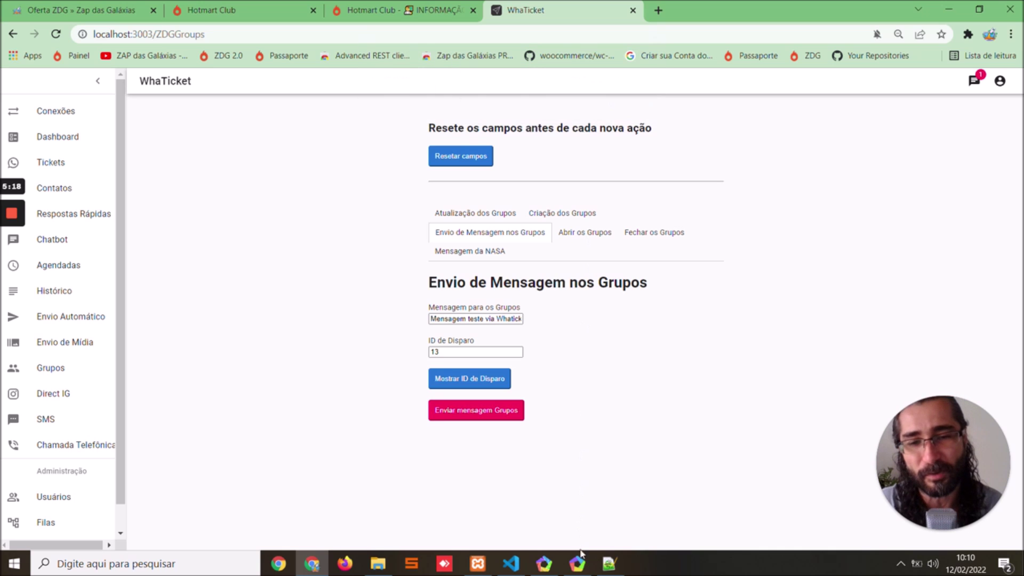
Check in the MEmu emulator's WhatsApp that the test message arrived in the "eae" groups and "Novo grupo".
{"action": "left_click", "coordinate": [577, 563]}
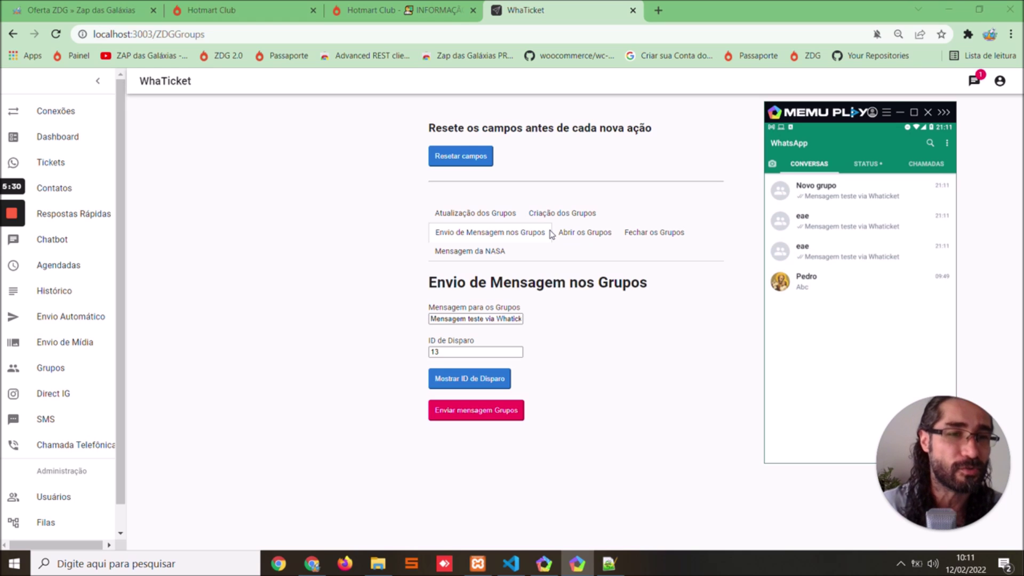
{"action": "left_click", "coordinate": [834, 255]}
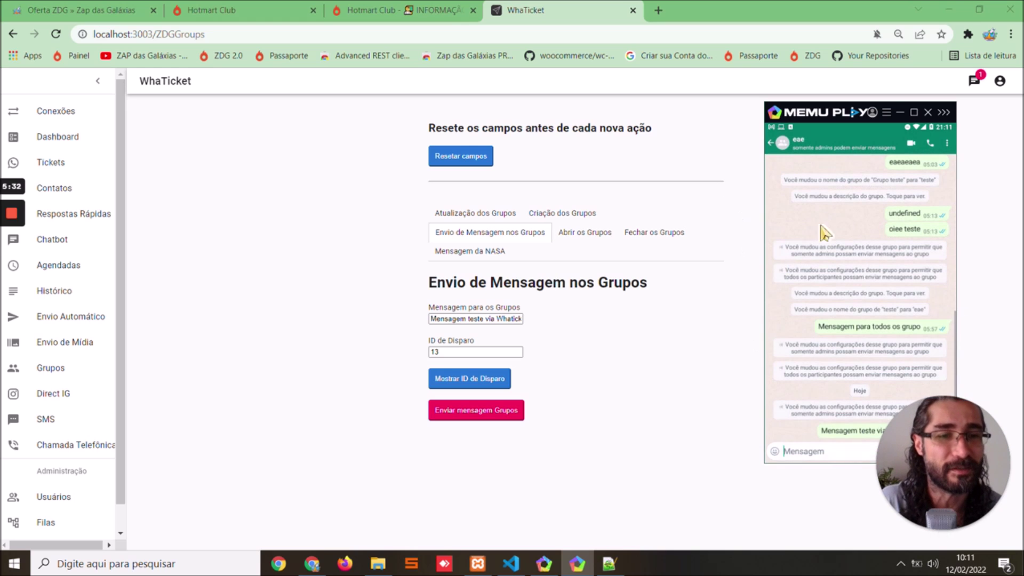
{"action": "left_click_drag", "start_coordinate": [855, 113], "coordinate": [795, 87]}
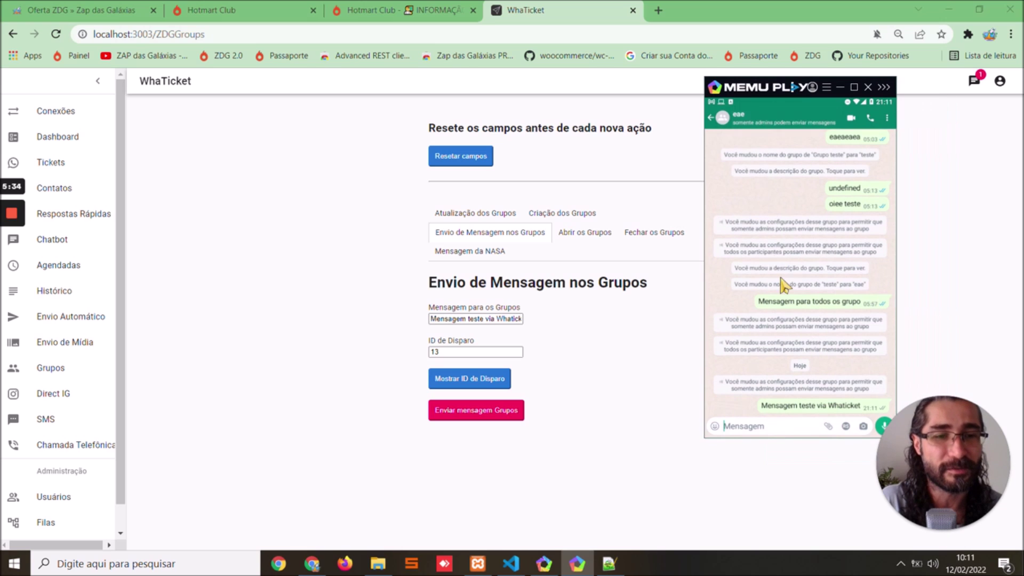
{"action": "key", "text": "Escape"}
{"action": "left_click", "coordinate": [788, 212]}
{"action": "key", "text": "Escape"}
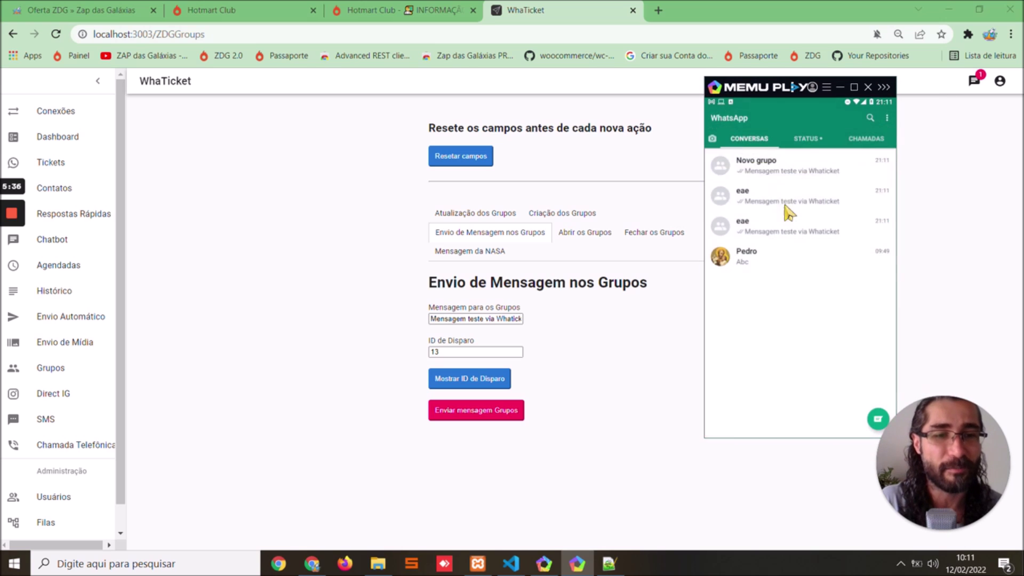
{"action": "left_click", "coordinate": [784, 180]}
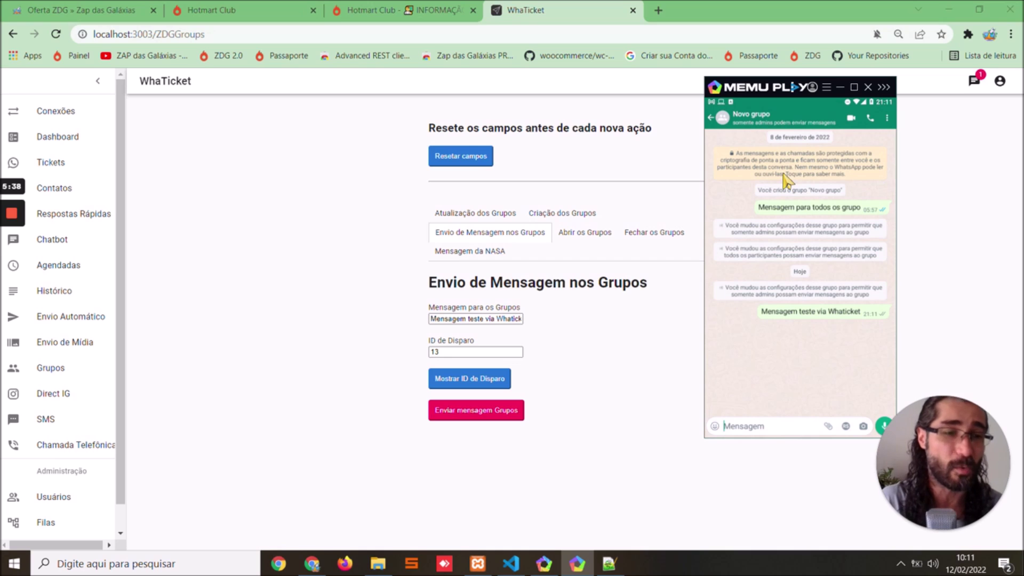
{"action": "key", "text": "Escape"}
Back in WhaTicket, reset the form fields on the Grupos page.
{"action": "left_click", "coordinate": [475, 163]}
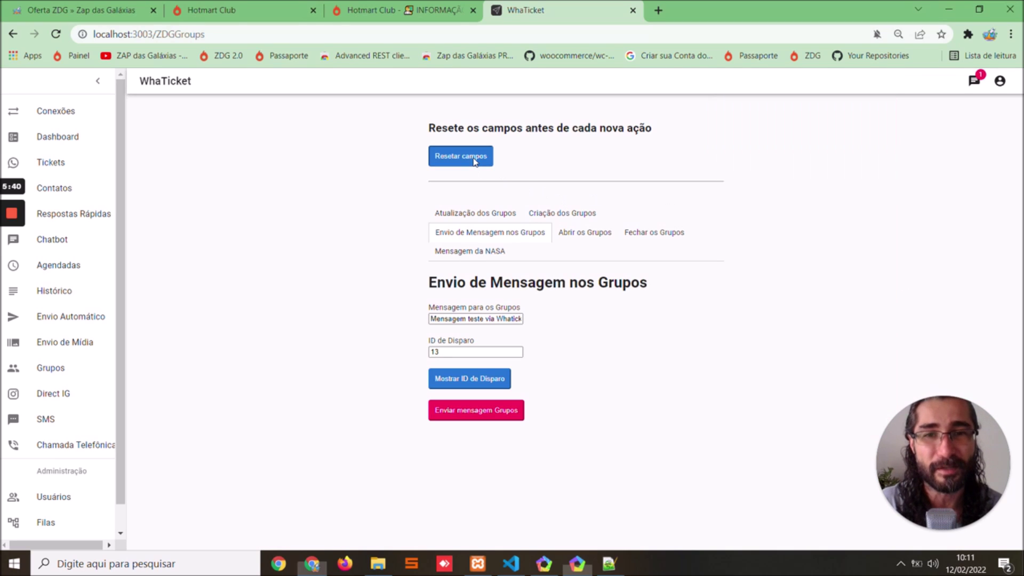
{"action": "left_click", "coordinate": [481, 162]}
{"action": "key", "text": "Return"}
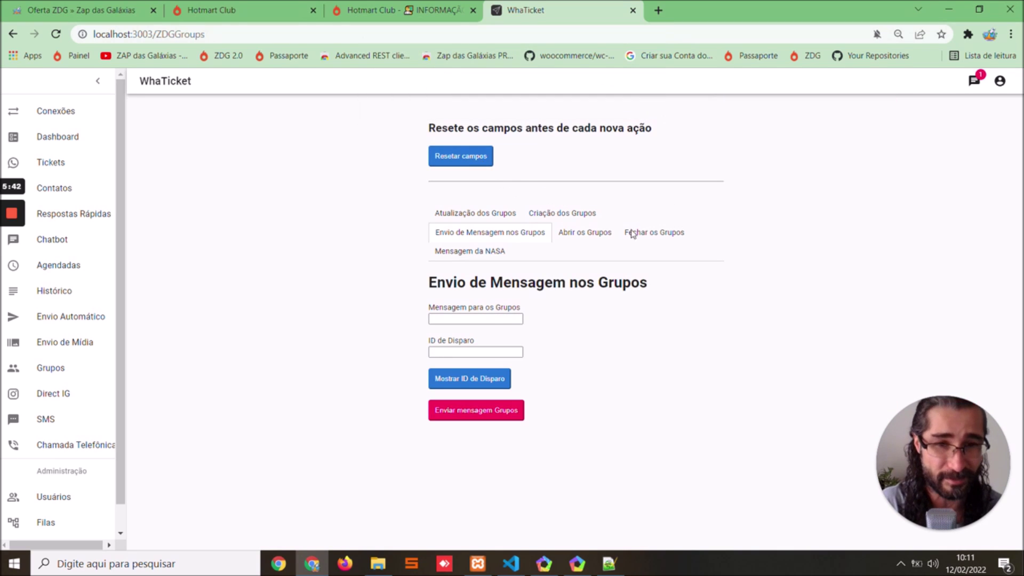
Open the Abrir os Grupos form and inspect the "Novo grupo" conversation in the MEmu emulator for its admin-only setting.
{"action": "left_click", "coordinate": [585, 232]}
{"action": "key", "text": "alt+Tab"}
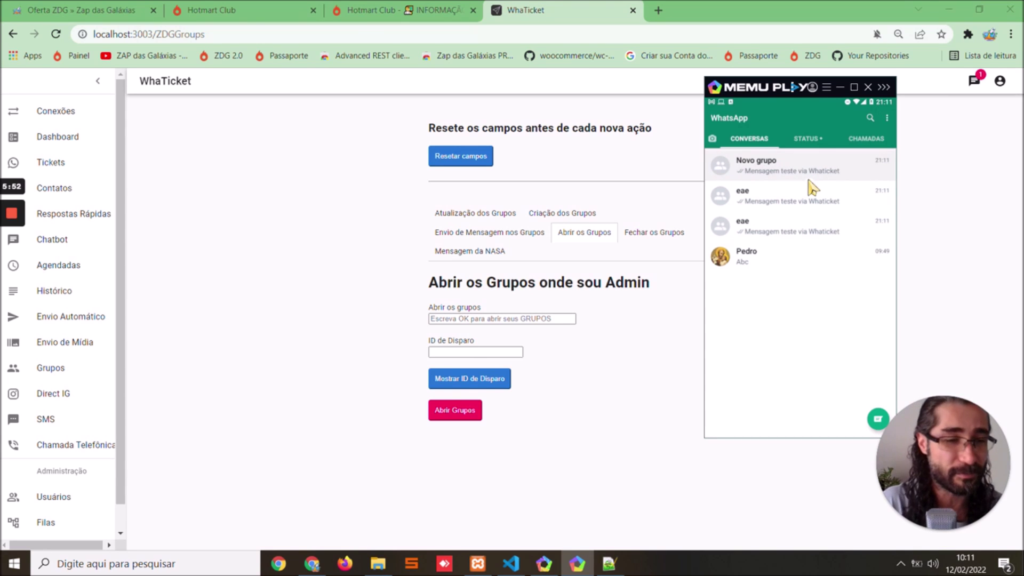
{"action": "left_click", "coordinate": [832, 174]}
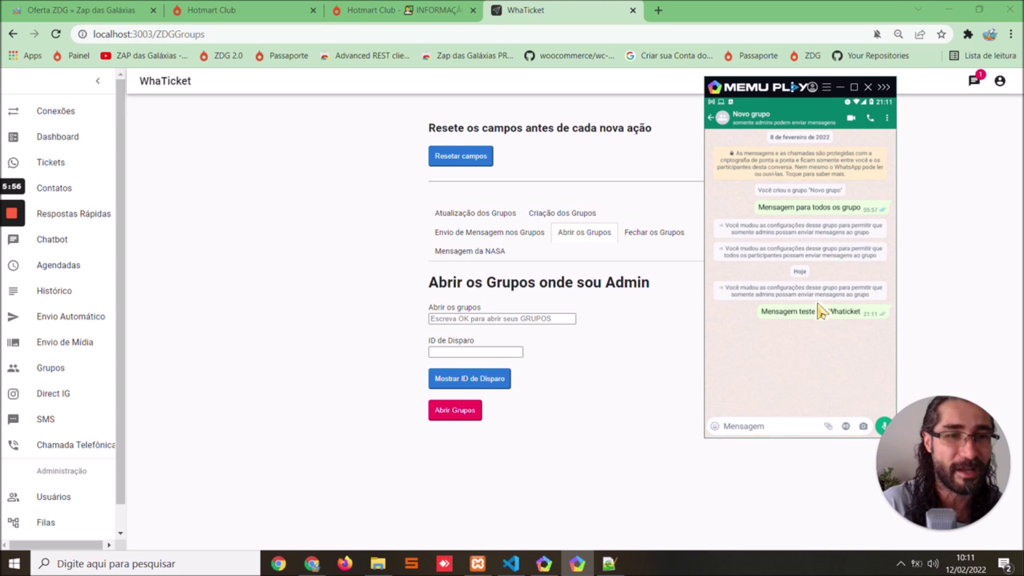
{"action": "key", "text": "Escape"}
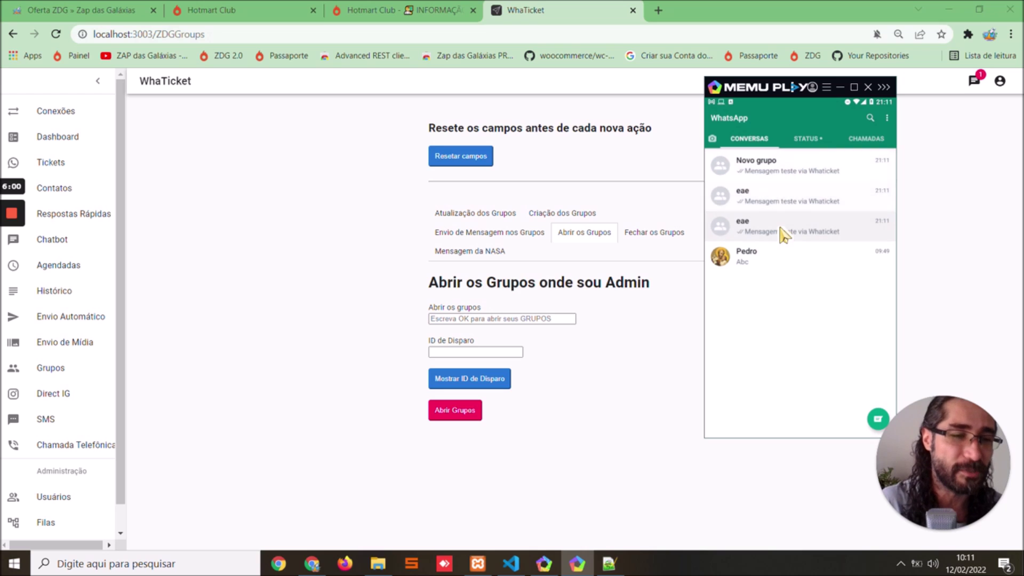
Back in WhaTicket's Abrir os Grupos form, enter OK, look up the dispatch ID, set ID de Disparo to 13 and open the groups.
{"action": "left_click", "coordinate": [501, 318]}
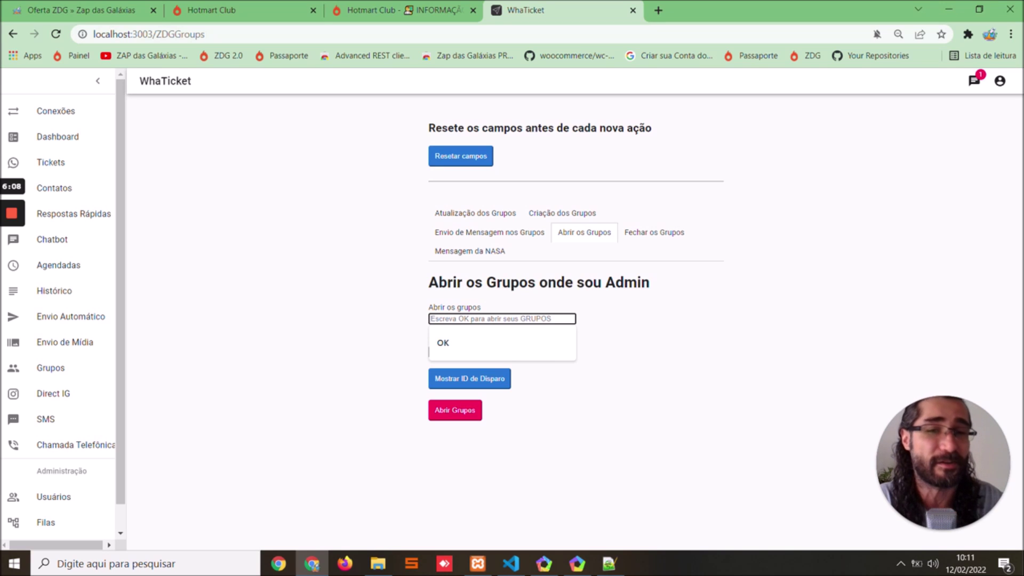
{"action": "type", "text": "OK"}
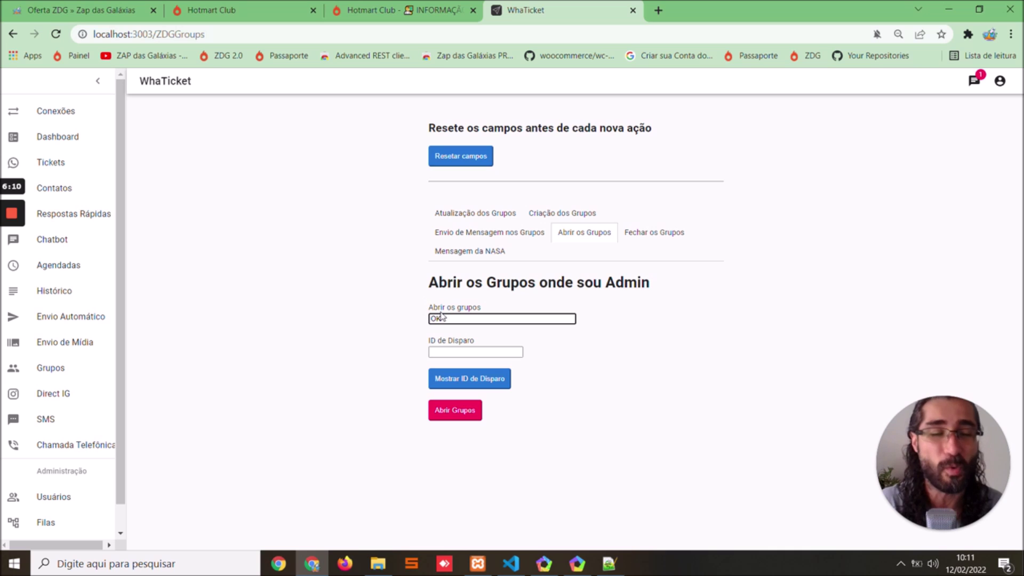
{"action": "left_click", "coordinate": [464, 377]}
{"action": "key", "text": "Return"}
{"action": "left_click", "coordinate": [461, 353]}
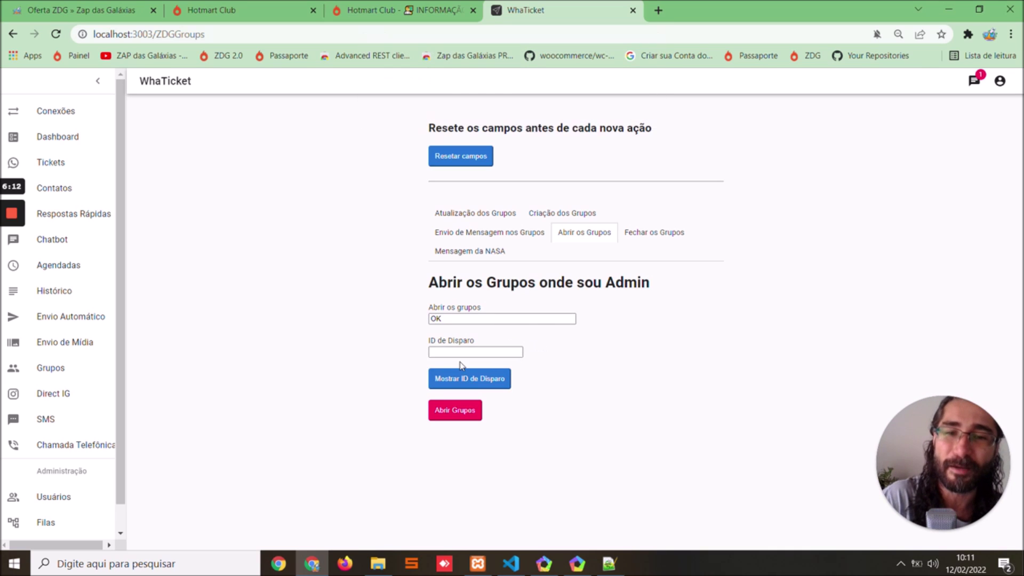
{"action": "left_click", "coordinate": [440, 375]}
{"action": "left_click", "coordinate": [455, 410]}
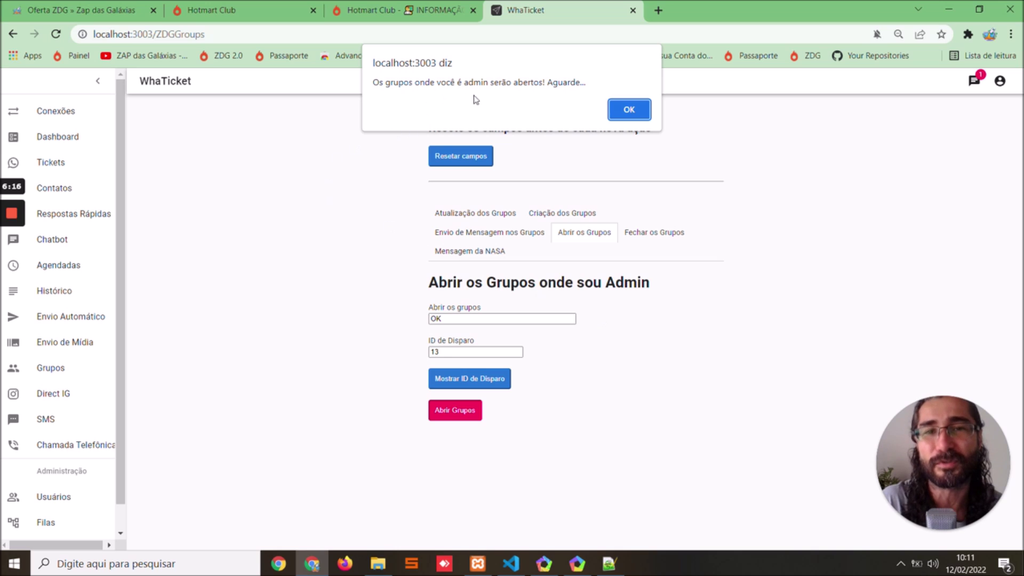
{"action": "left_click", "coordinate": [629, 109]}
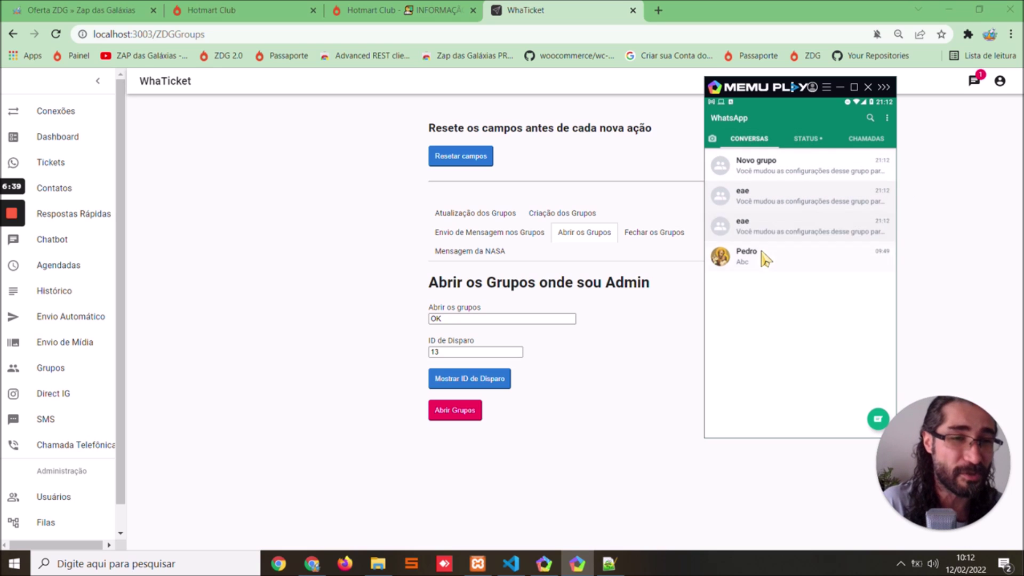
Check the "Novo grupo" and both "eae" conversations in the MEmu emulator's WhatsApp for the setting letting all participants send messages.
{"action": "left_click", "coordinate": [794, 172]}
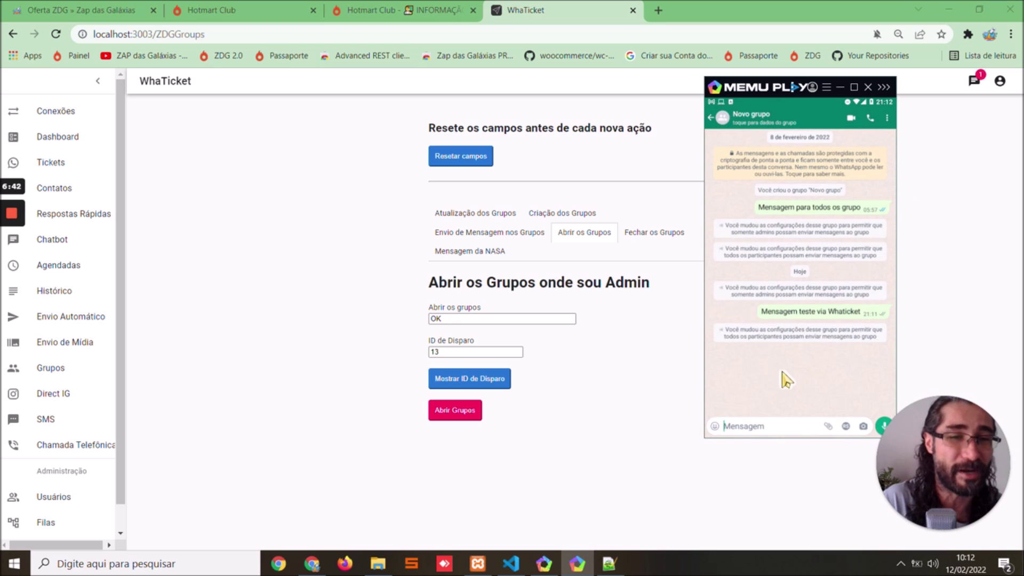
{"action": "key", "text": "Escape"}
{"action": "left_click", "coordinate": [816, 197]}
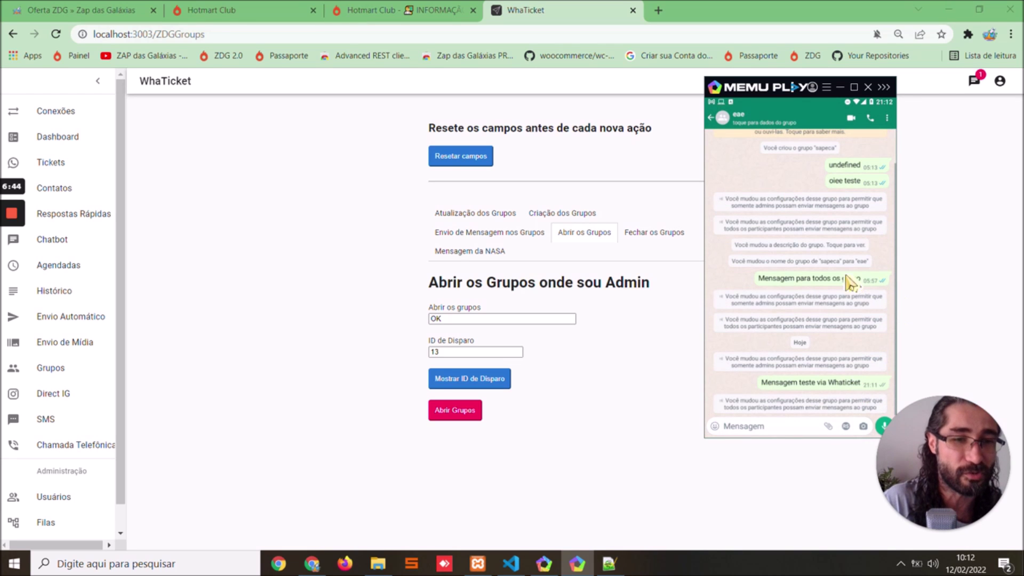
{"action": "key", "text": "Escape"}
{"action": "left_click", "coordinate": [828, 228]}
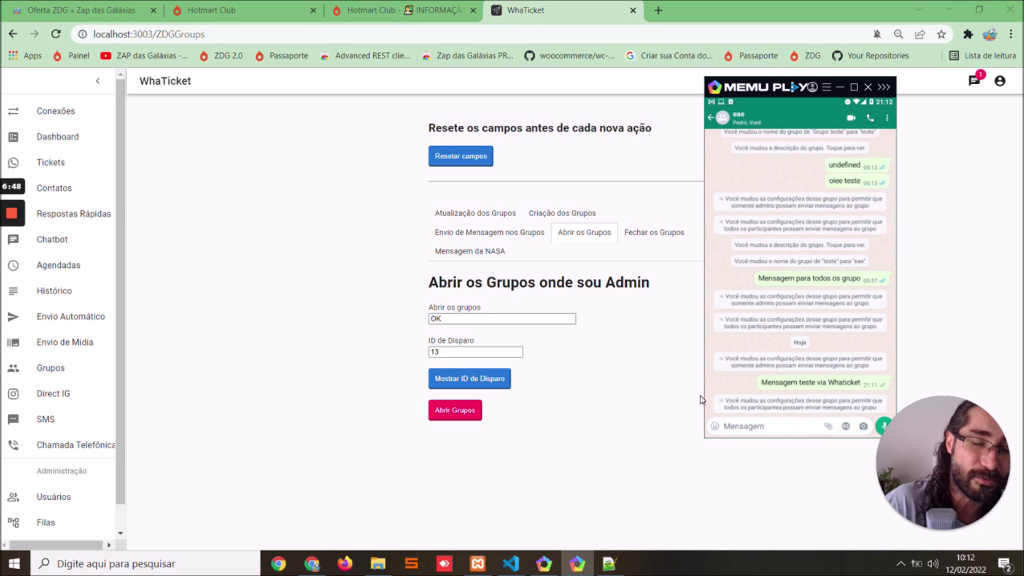
Return to WhaTicket and clear the Abrir os Grupos form fields.
{"action": "left_click", "coordinate": [624, 192]}
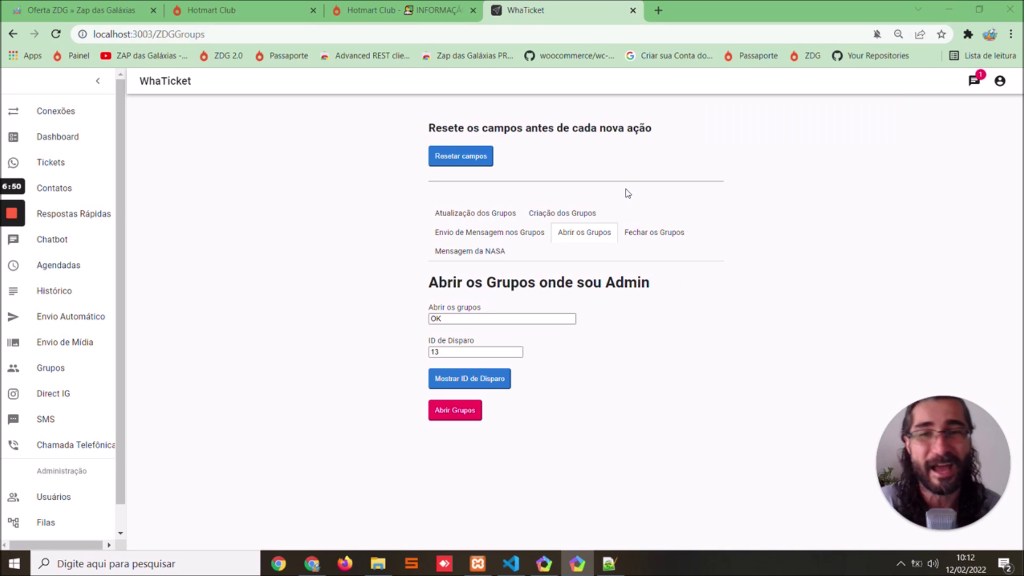
{"action": "left_click", "coordinate": [454, 155]}
{"action": "key", "text": "Return"}
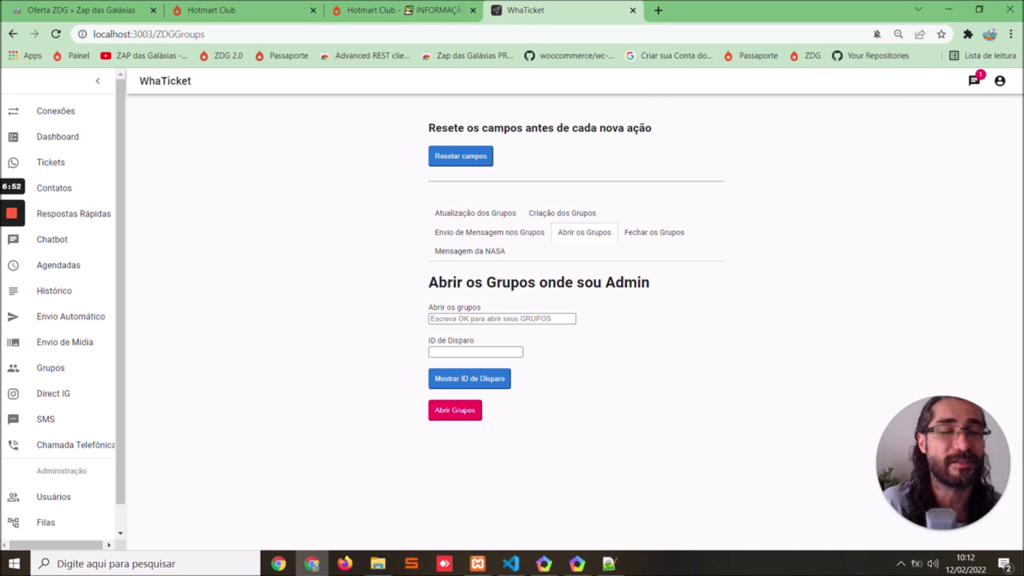
In the Fechar os Grupos form, enter OK, look up the dispatch ID, set ID de Disparo to 13 and close the groups.
{"action": "left_click", "coordinate": [653, 232]}
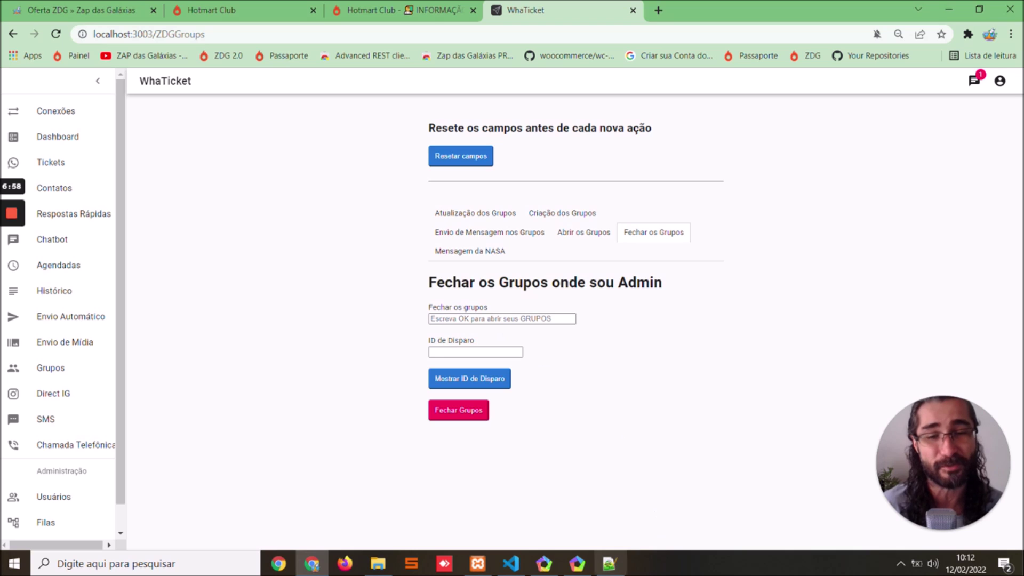
{"action": "left_click", "coordinate": [577, 563]}
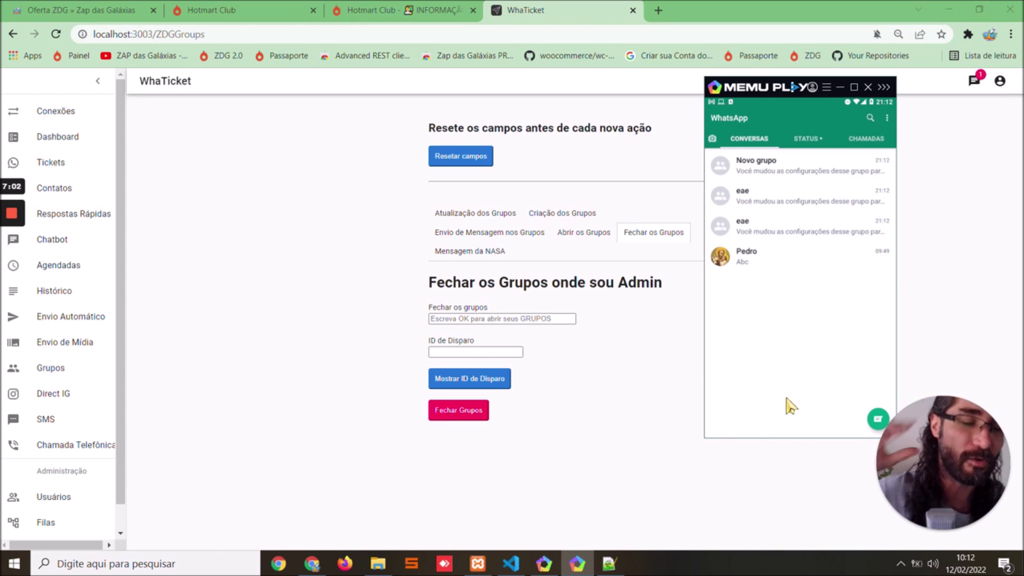
{"action": "left_click", "coordinate": [501, 319]}
{"action": "type", "text": "OK"}
{"action": "left_click", "coordinate": [476, 352]}
{"action": "left_click", "coordinate": [448, 375]}
{"action": "key", "text": "Return"}
{"action": "left_click", "coordinate": [447, 353]}
{"action": "left_click", "coordinate": [441, 375]}
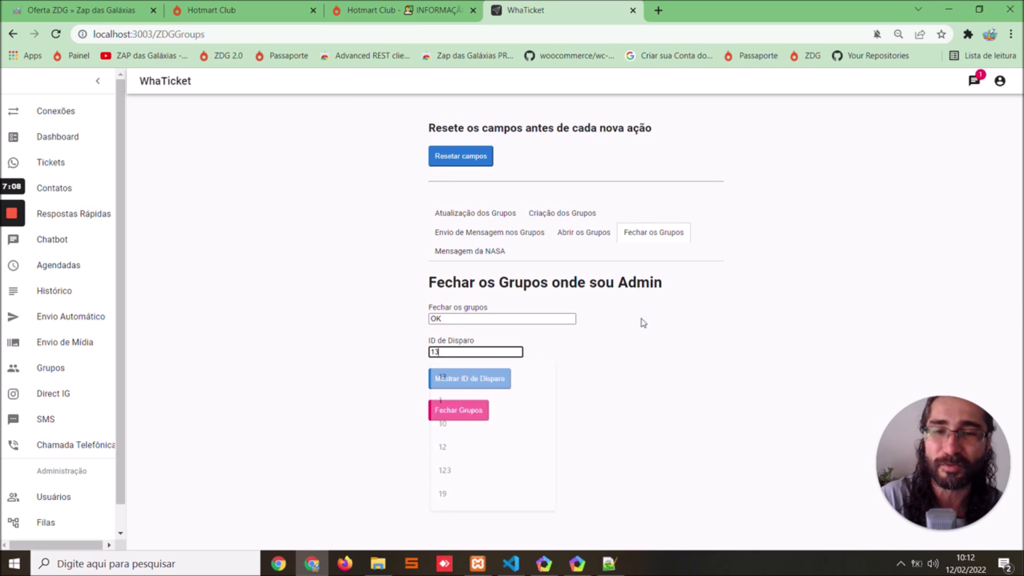
{"action": "left_click", "coordinate": [468, 416]}
{"action": "key", "text": "Return"}
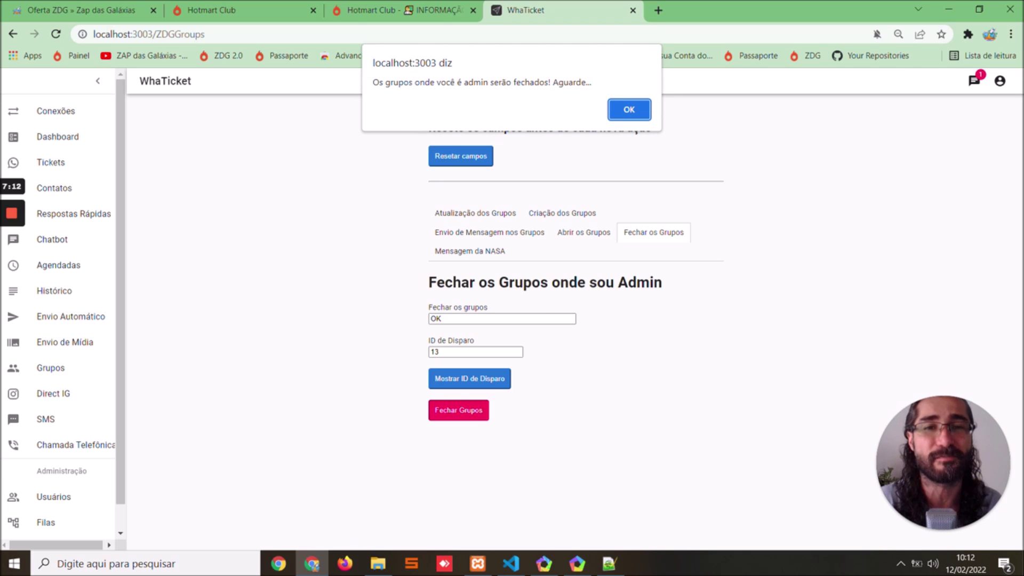
{"action": "left_click", "coordinate": [625, 113]}
Check the "Novo grupo" and both "eae" conversations in the MEmu emulator's WhatsApp for the admin-only messaging setting.
{"action": "left_click", "coordinate": [577, 564]}
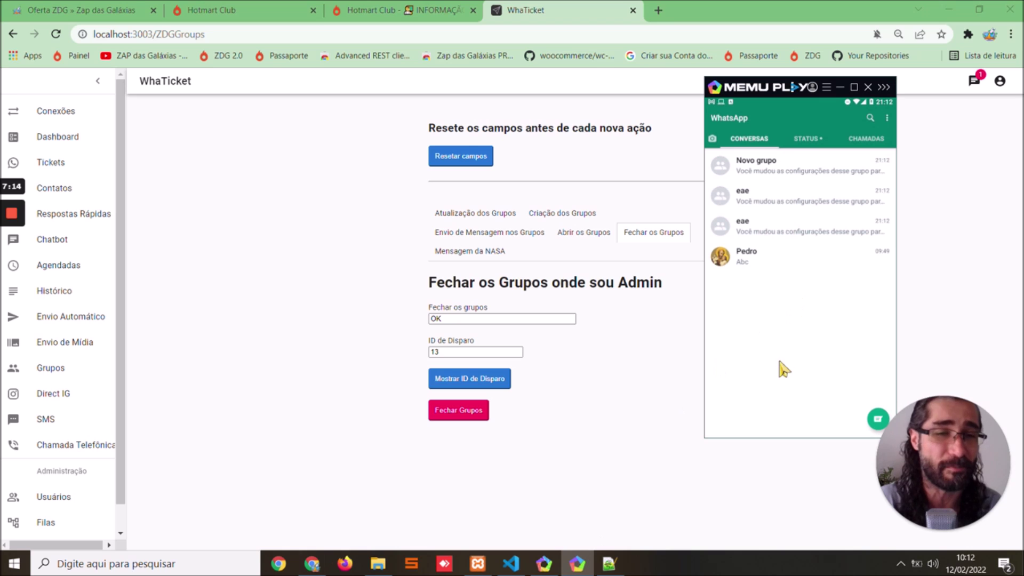
{"action": "left_click", "coordinate": [768, 176]}
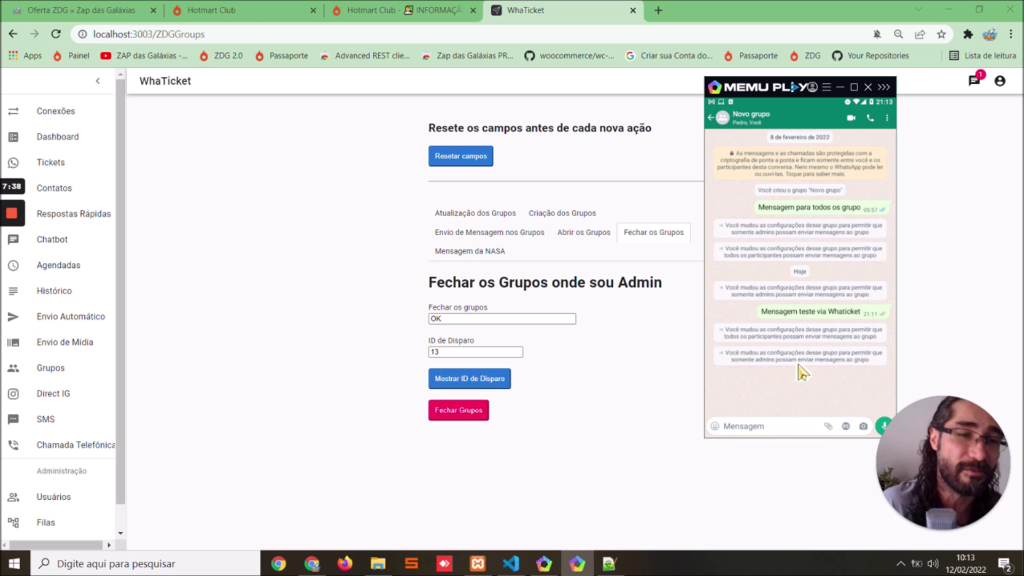
{"action": "key", "text": "Escape"}
{"action": "left_click", "coordinate": [789, 224]}
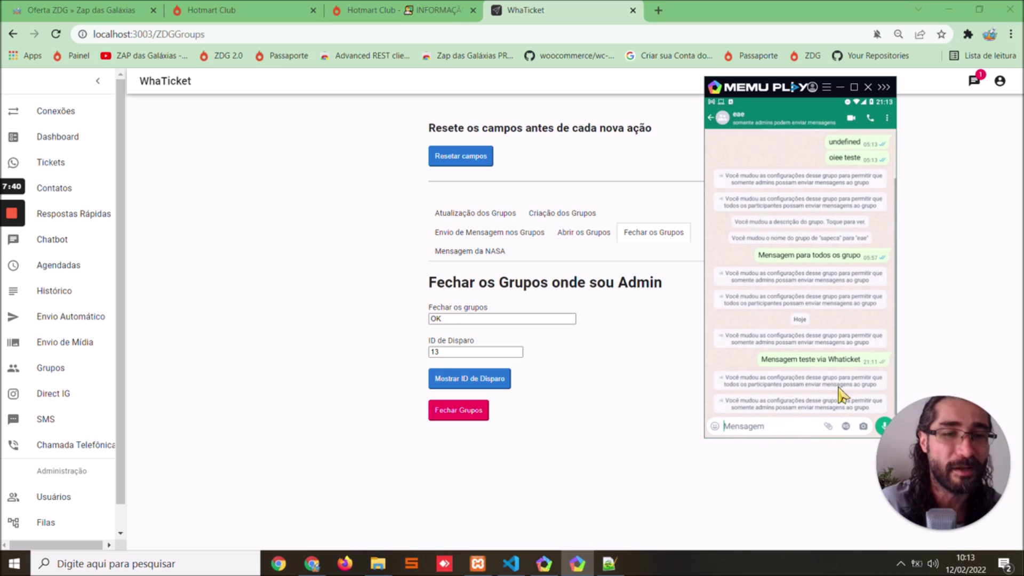
{"action": "key", "text": "Escape"}
{"action": "left_click", "coordinate": [816, 240]}
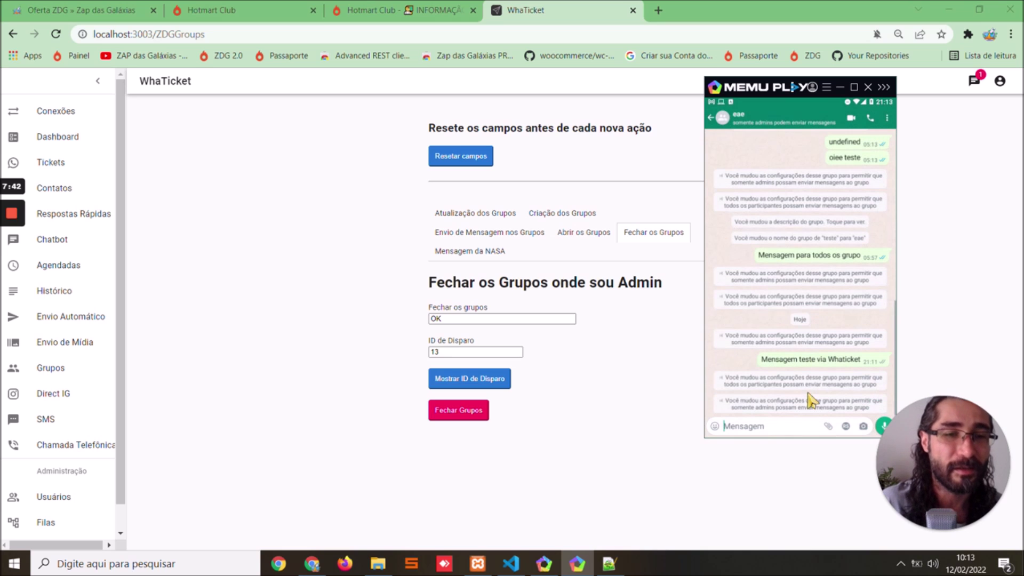
{"action": "key", "text": "Escape"}
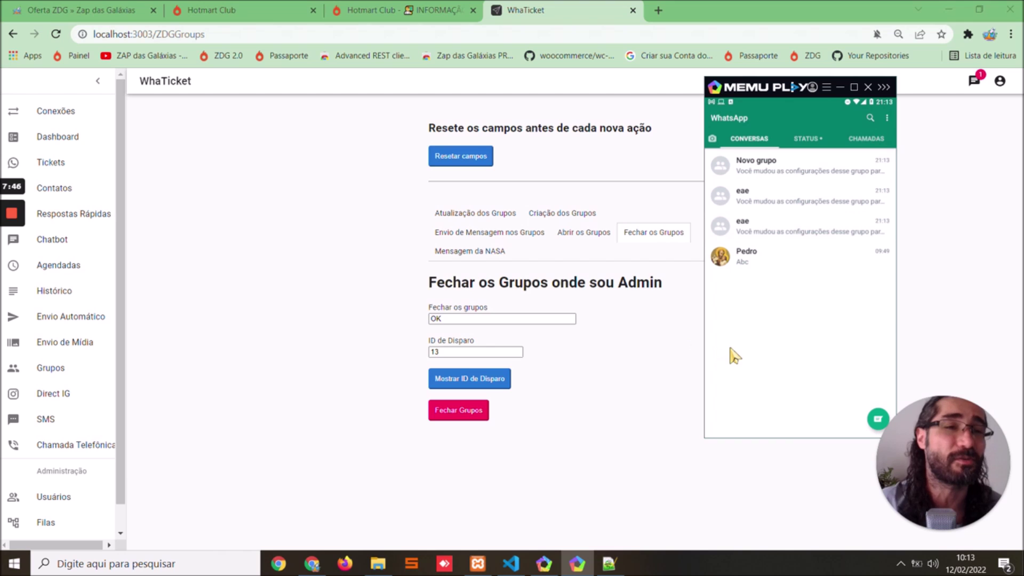
Back in WhaTicket, reset the Fechar os Grupos fields and open the Mensagem da NASA form.
{"action": "left_click", "coordinate": [469, 165]}
{"action": "key", "text": "Return"}
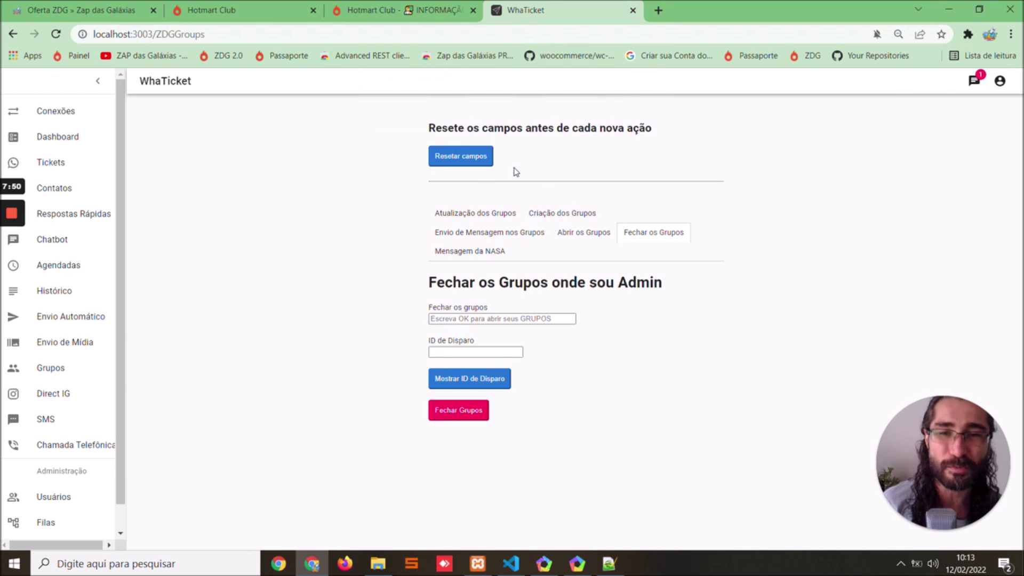
{"action": "left_click", "coordinate": [484, 250]}
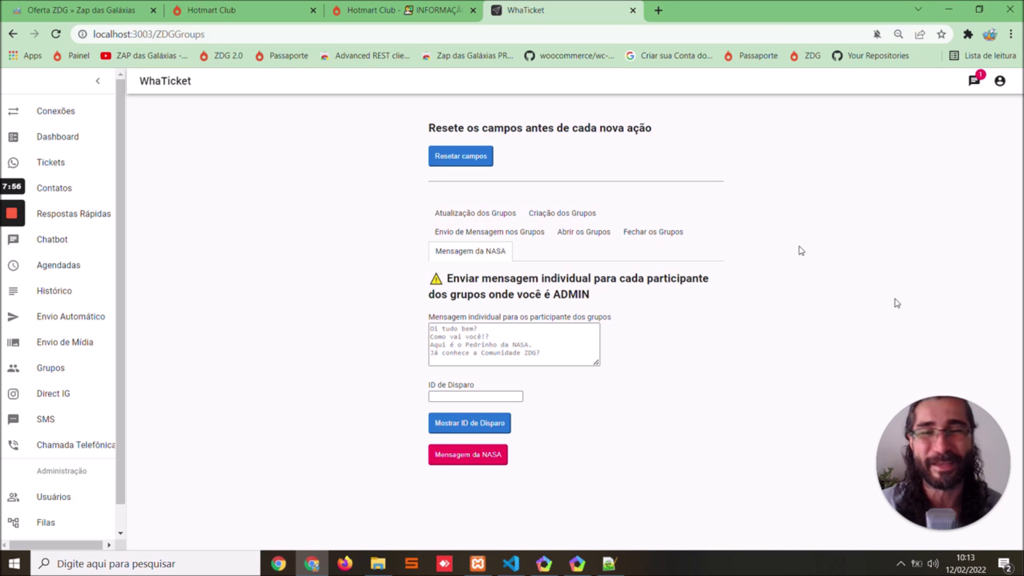
Compare the Mensagem da NASA form with the WhatsApp conversation list in the MEmu emulator.
{"action": "left_click", "coordinate": [613, 567]}
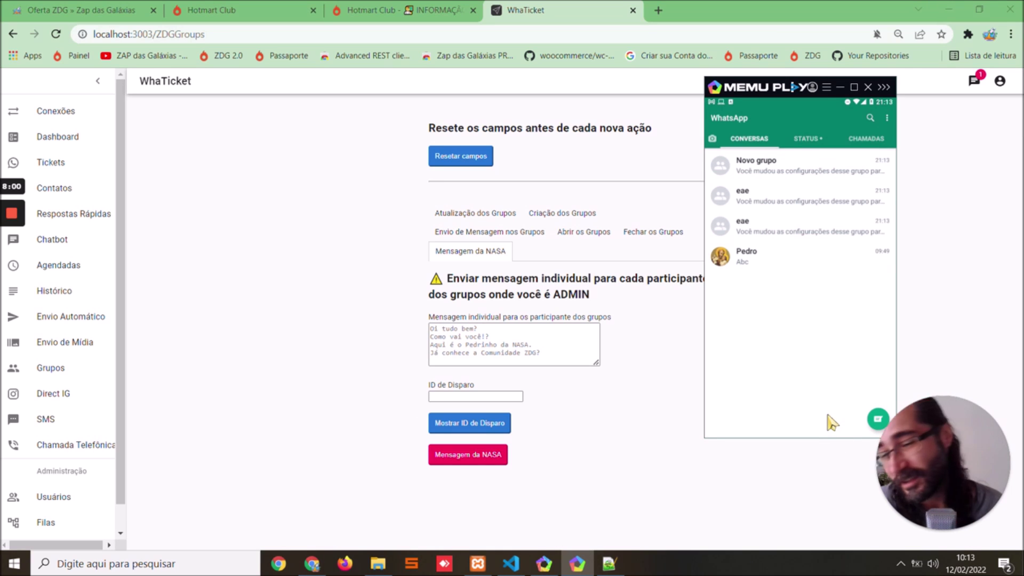
{"action": "left_click", "coordinate": [661, 306]}
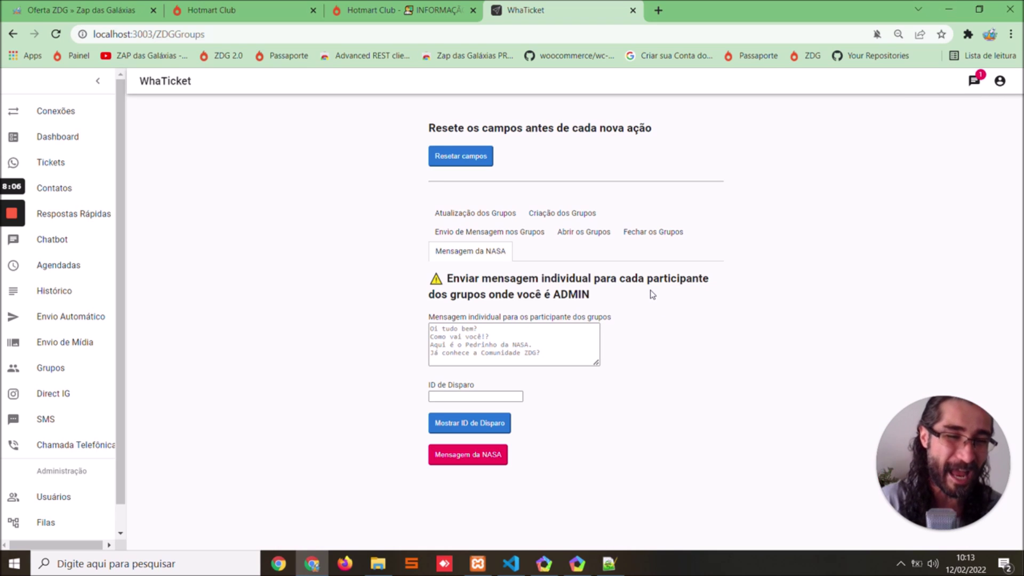
{"action": "left_click", "coordinate": [577, 563]}
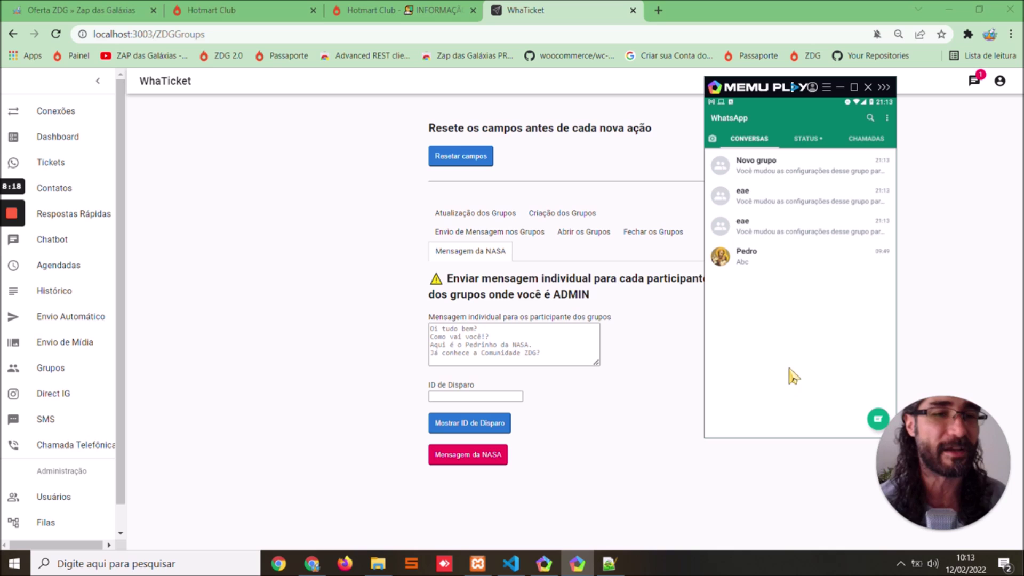
Back in WhaTicket, write "Oi, tudo bem? Como vai você?" on two lines as the individual message for group participants.
{"action": "left_click", "coordinate": [432, 329]}
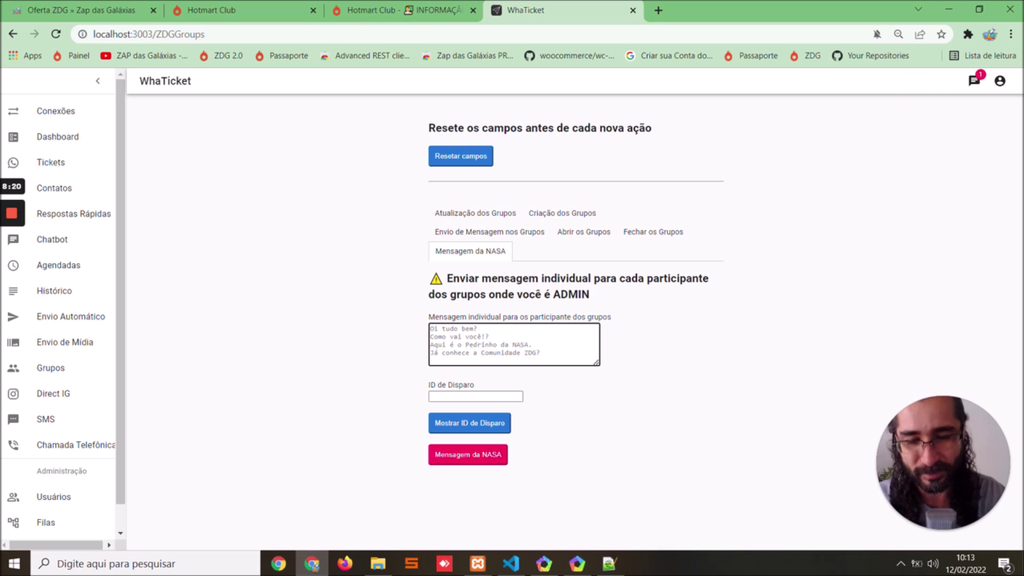
{"action": "type", "text": "Oi, tudo bem?"}
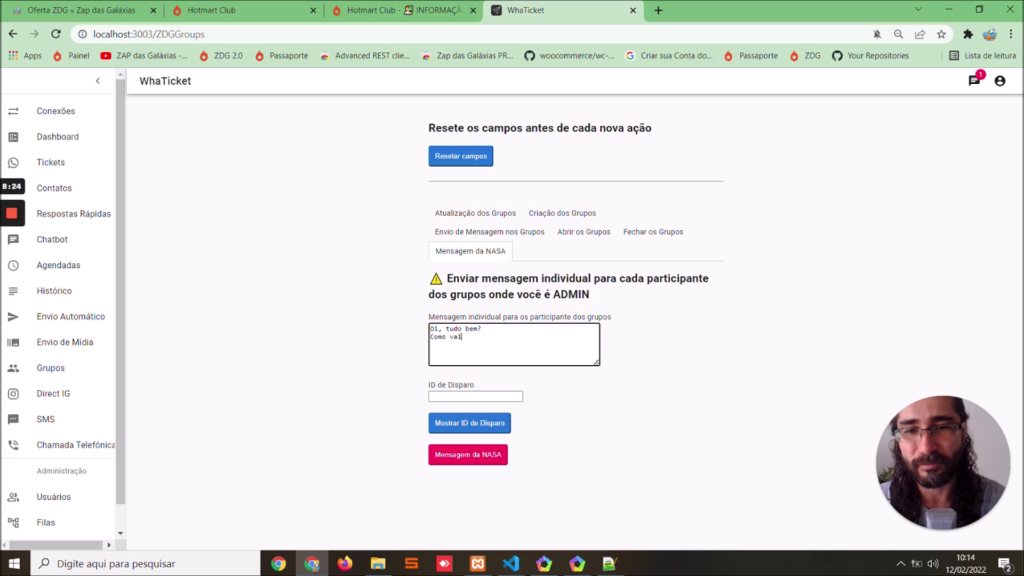
{"action": "key", "text": "Tab"}
Look up the dispatch ID, enter 13 as the ID de Disparo and send the Mensagem da NASA.
{"action": "left_click", "coordinate": [510, 430]}
{"action": "key", "text": "Return"}
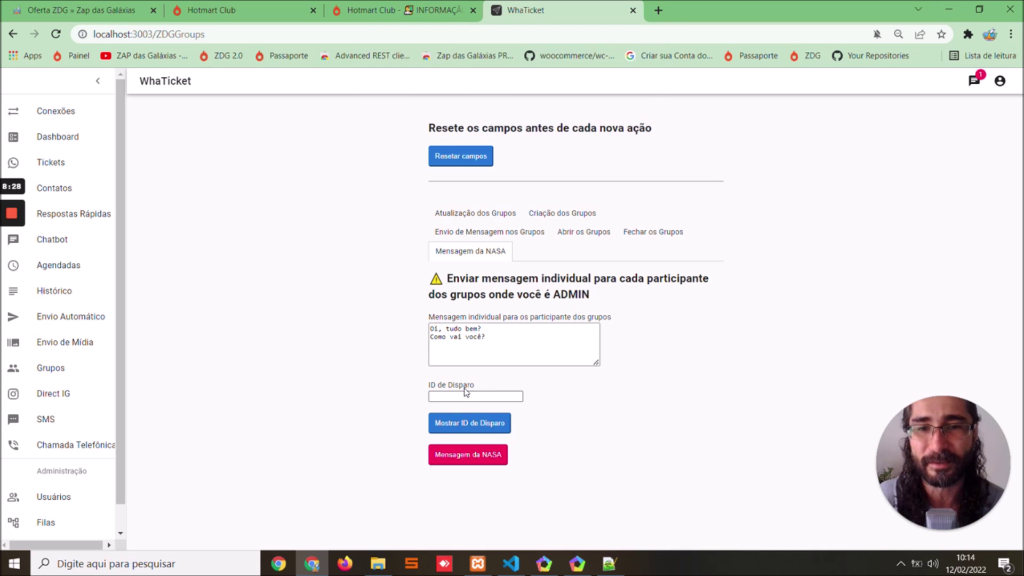
{"action": "left_click", "coordinate": [466, 396]}
{"action": "type", "text": "13"}
{"action": "left_click", "coordinate": [474, 452]}
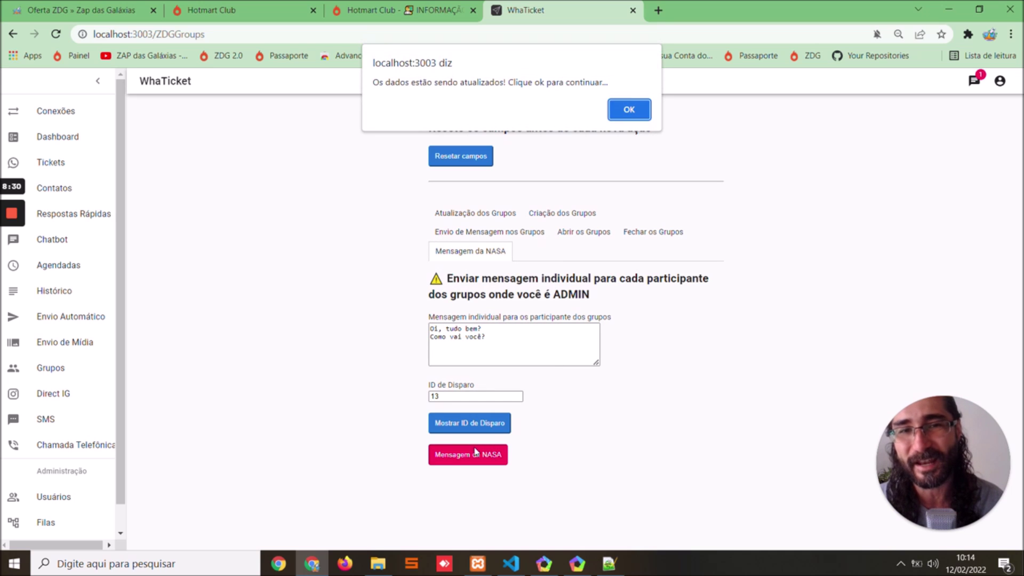
{"action": "key", "text": "Return"}
{"action": "left_click", "coordinate": [613, 124]}
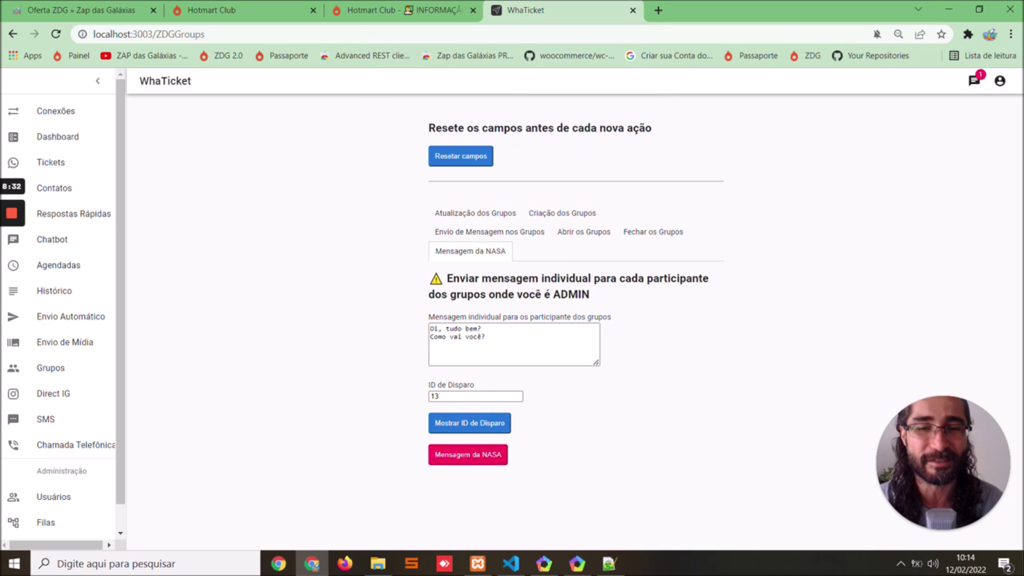
Switch to WhatsApp in the MEmu emulator and inspect the group info of the lower eae group, returning to the conversation list.
{"action": "left_click", "coordinate": [589, 558]}
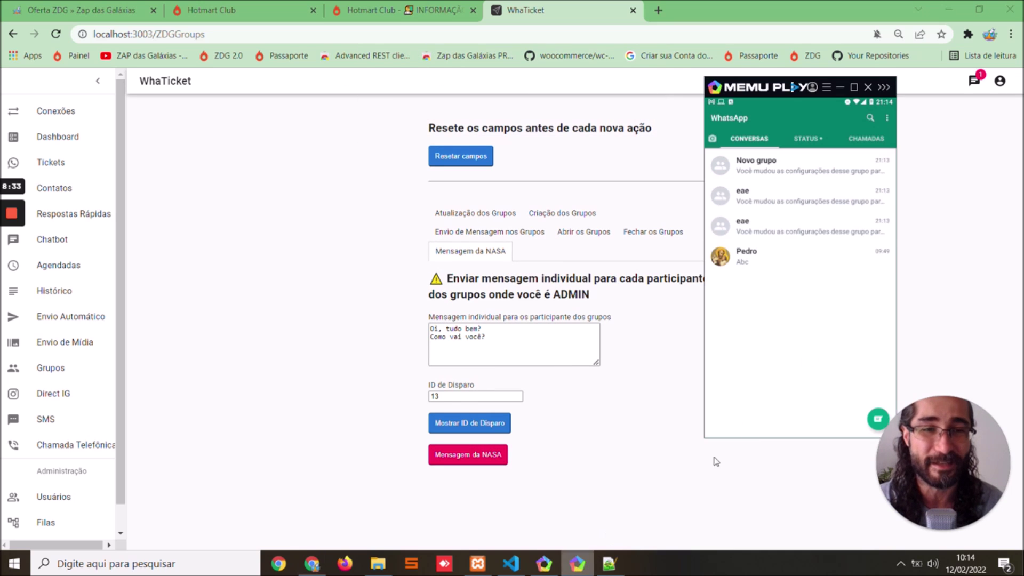
{"action": "left_click", "coordinate": [818, 234]}
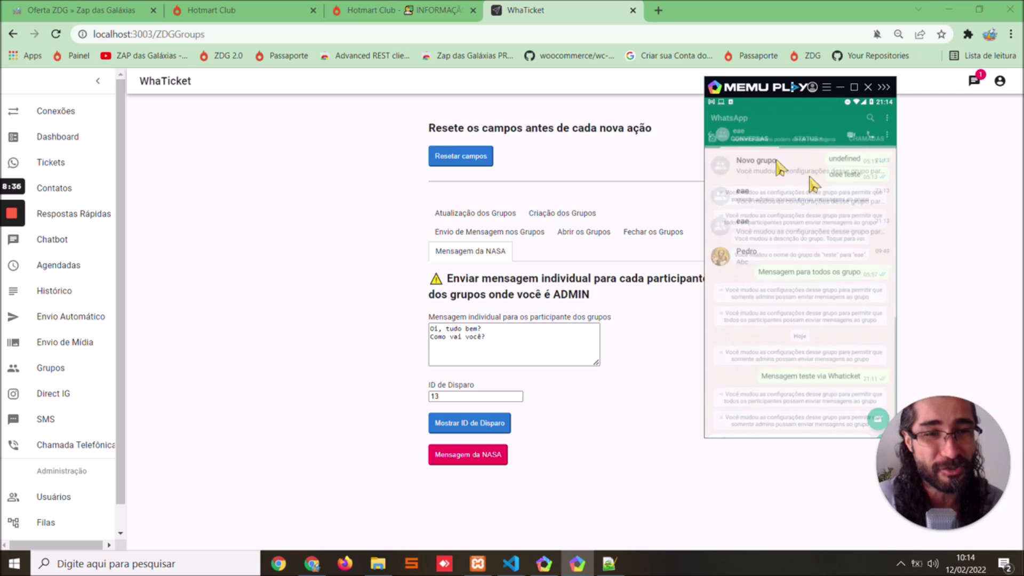
{"action": "left_click", "coordinate": [774, 120]}
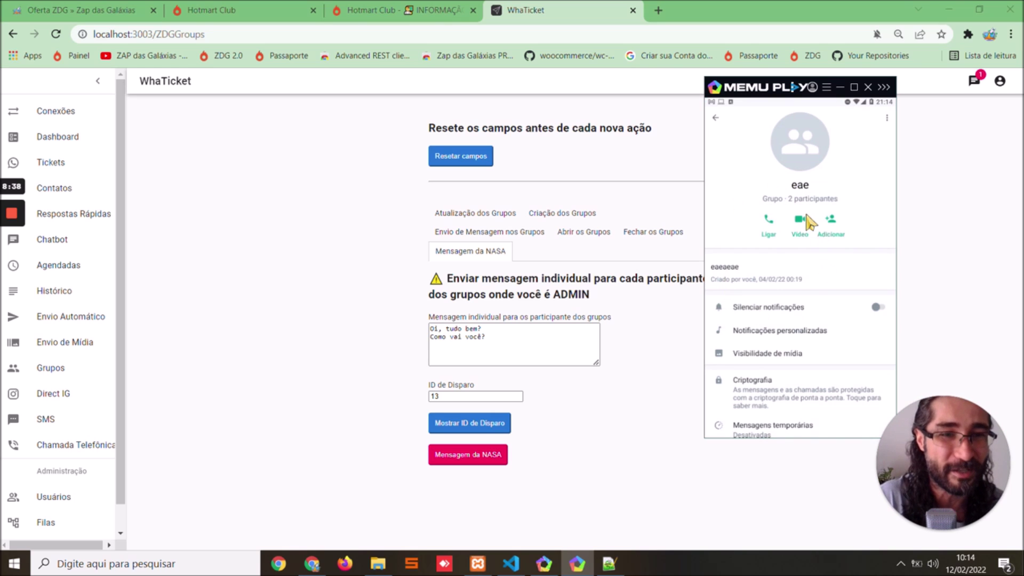
{"action": "key", "text": "Escape"}
{"action": "key", "text": "Escape"}
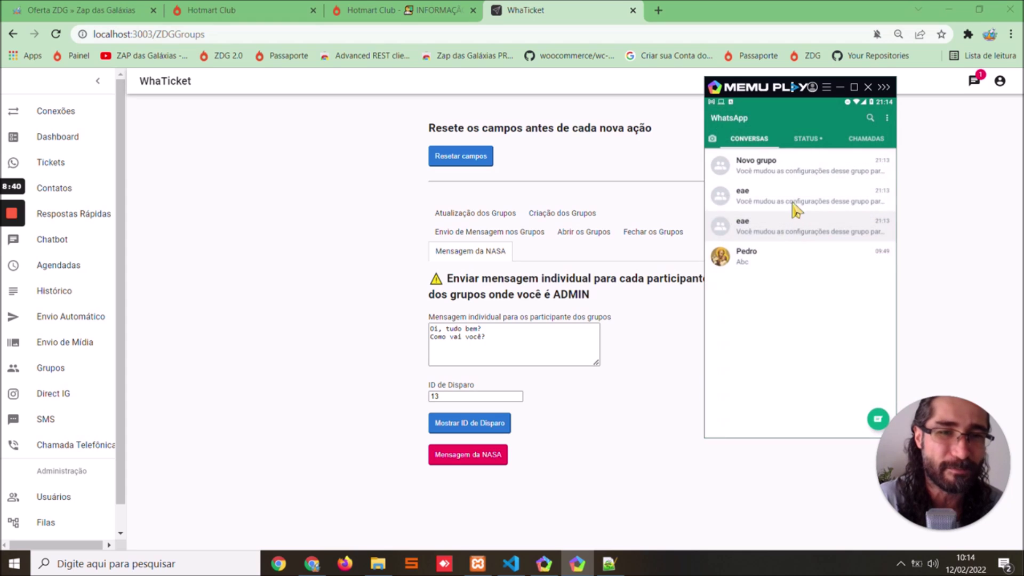
Check the other eae group and the participants of Novo grupo, returning to the WhatsApp conversation list.
{"action": "left_click", "coordinate": [793, 203]}
{"action": "key", "text": "Escape"}
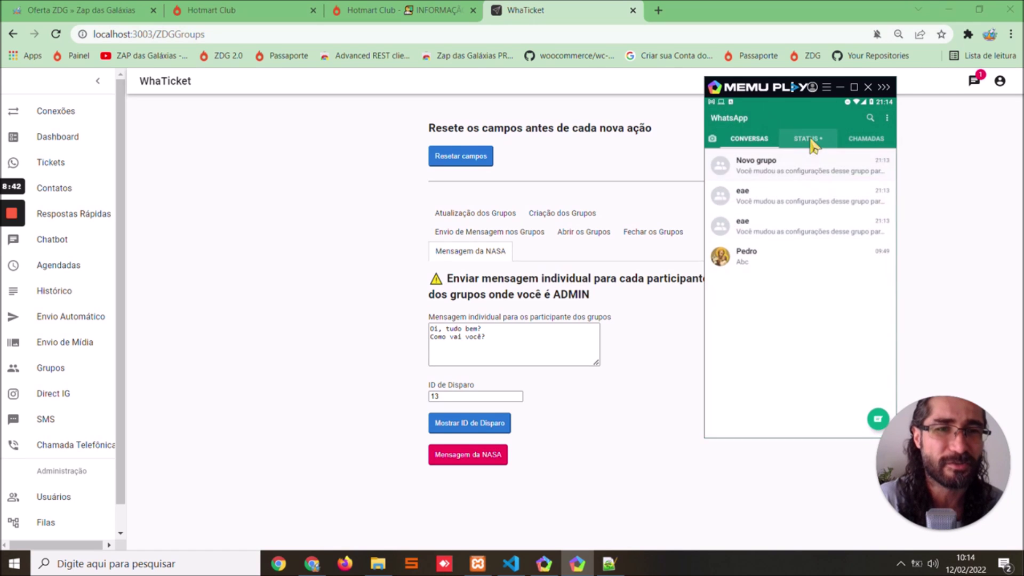
{"action": "left_click", "coordinate": [800, 171]}
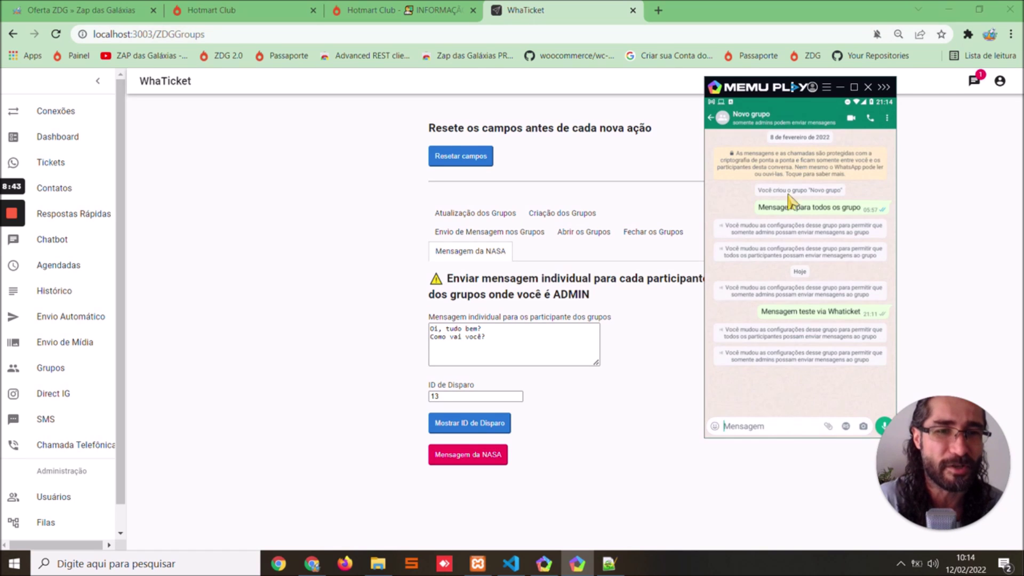
{"action": "left_click", "coordinate": [804, 125]}
{"action": "scroll", "coordinate": [850, 389], "scroll_direction": "down", "scroll_amount": 5}
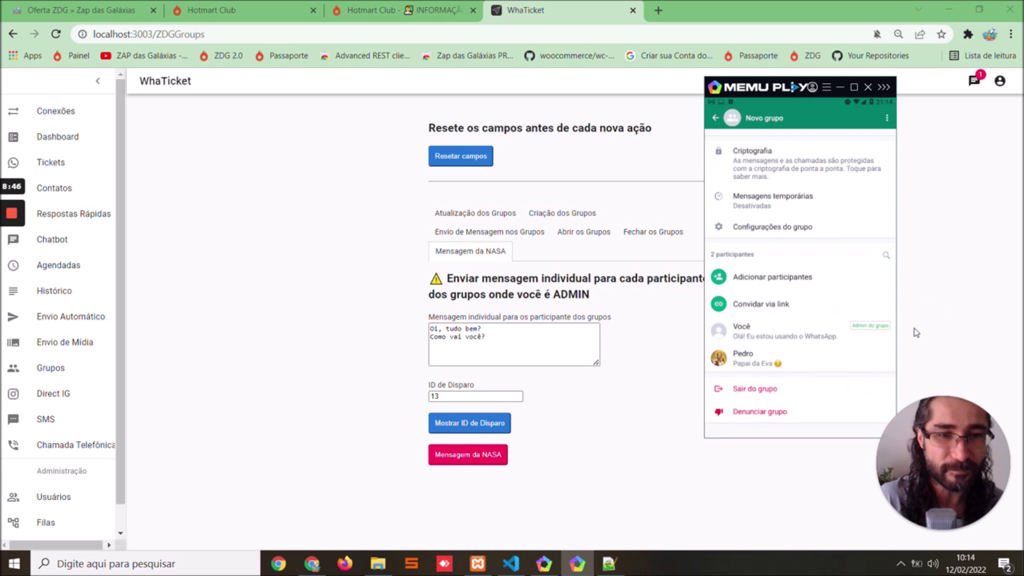
{"action": "key", "text": "Escape"}
{"action": "key", "text": "Escape"}
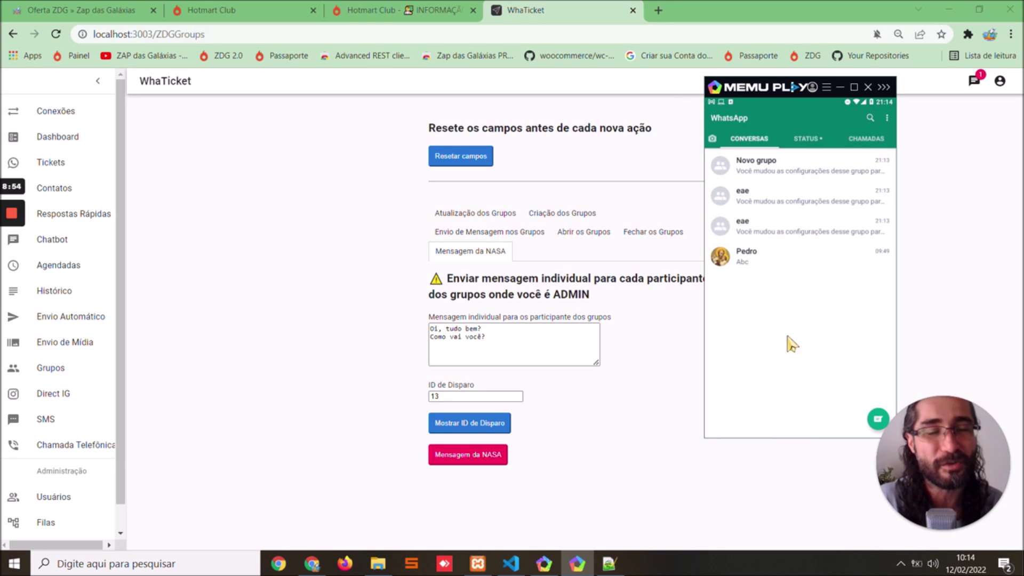
Bring WhatsApp in MEmu back up and check its conversation list for the individual message sent to the group participant.
{"action": "mouse_move", "coordinate": [11, 291]}
{"action": "left_click", "coordinate": [9, 270]}
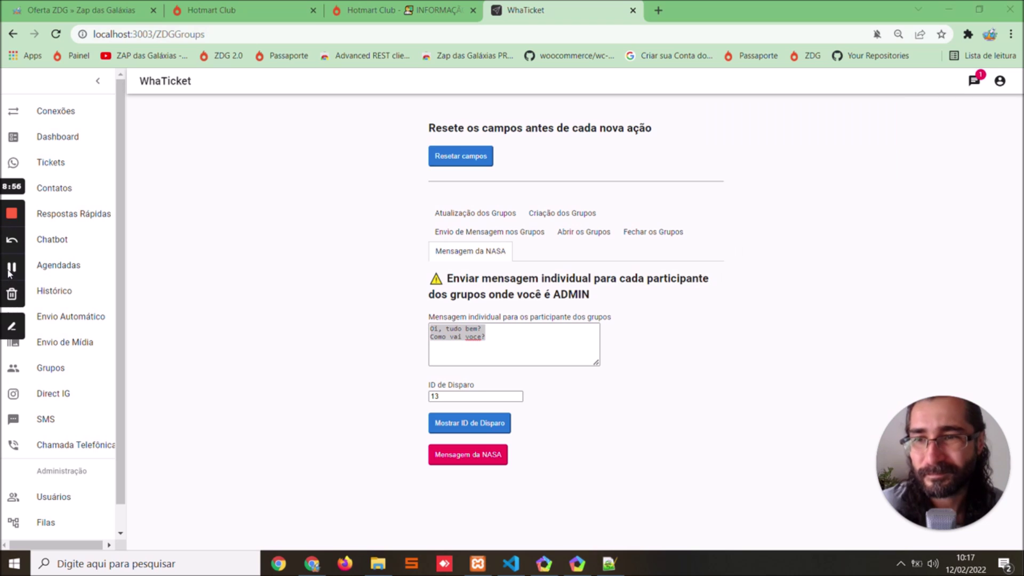
{"action": "left_click", "coordinate": [577, 563]}
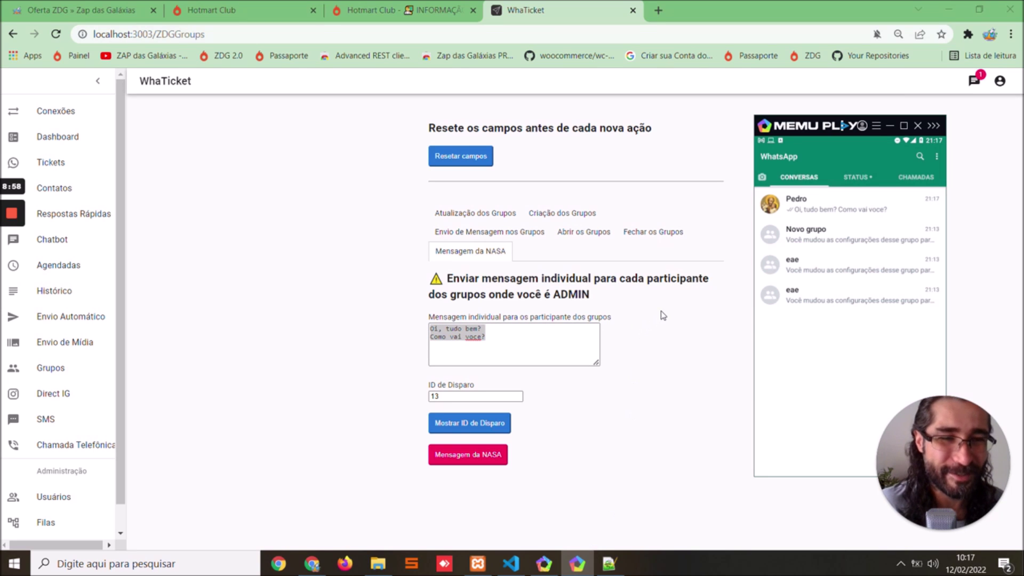
{"action": "mouse_move", "coordinate": [516, 565]}
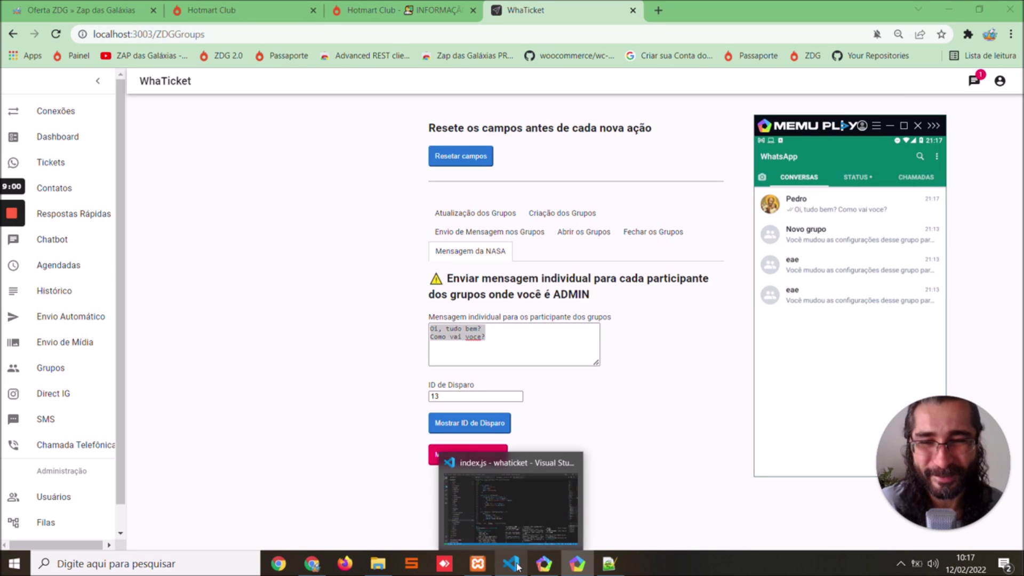
{"action": "left_click", "coordinate": [626, 344]}
{"action": "key", "text": "alt+Tab"}
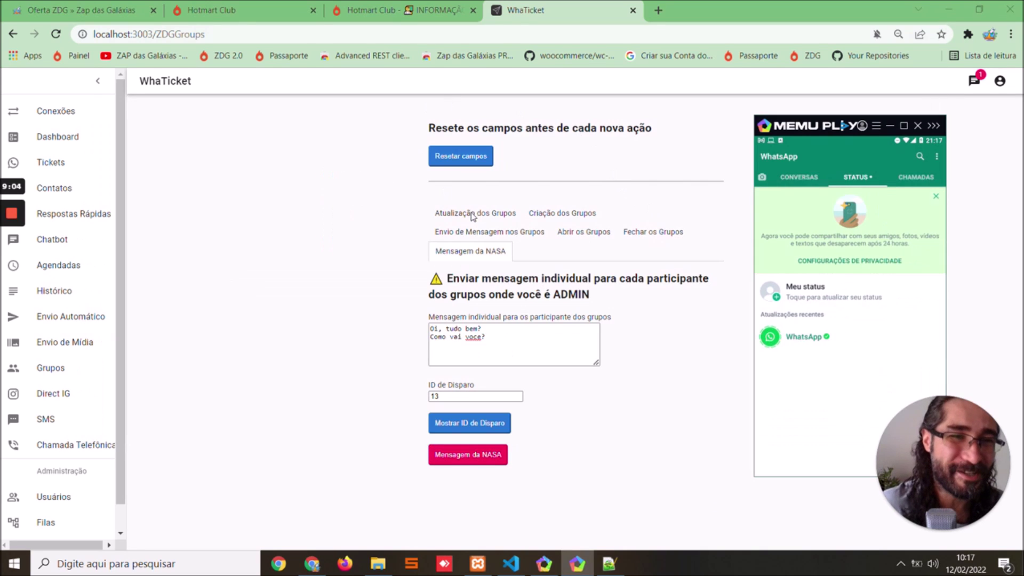
{"action": "left_click", "coordinate": [796, 177]}
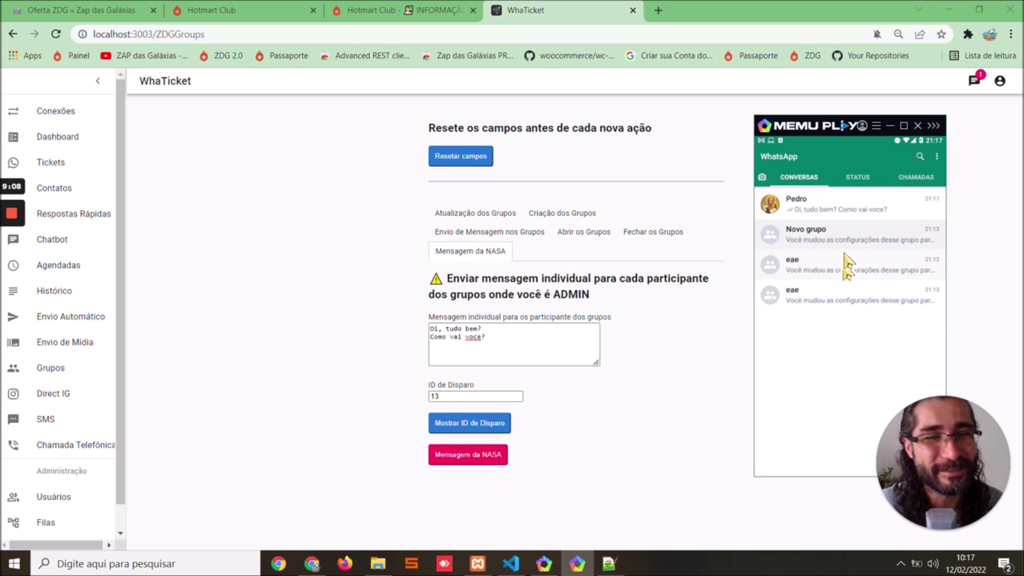
View the Novo grupo conversation and the participant's individual chat, and move the emulator window clear of the WhaTicket form.
{"action": "left_click", "coordinate": [846, 235]}
{"action": "left_click", "coordinate": [764, 157]}
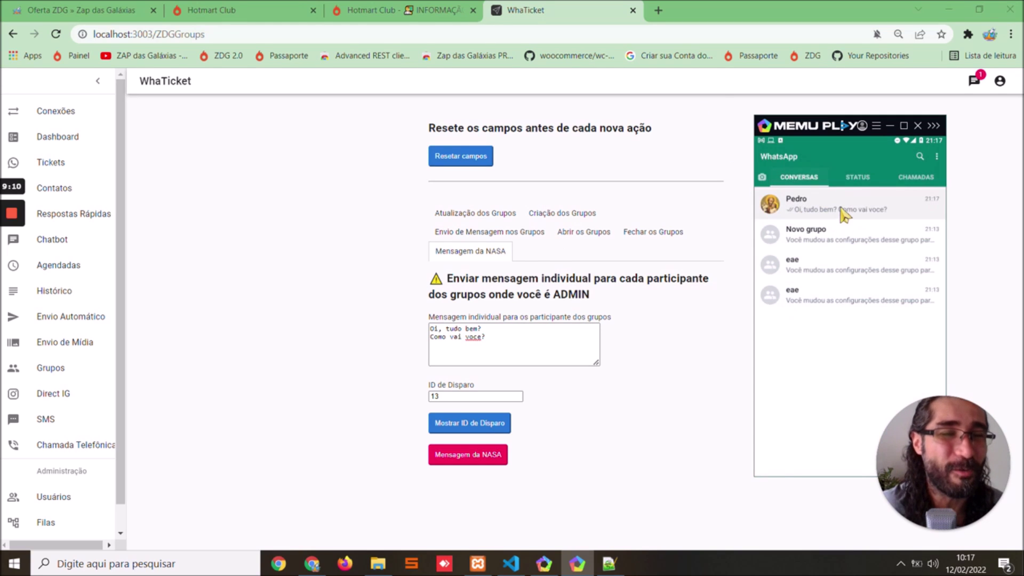
{"action": "left_click", "coordinate": [845, 210]}
{"action": "left_click", "coordinate": [768, 159]}
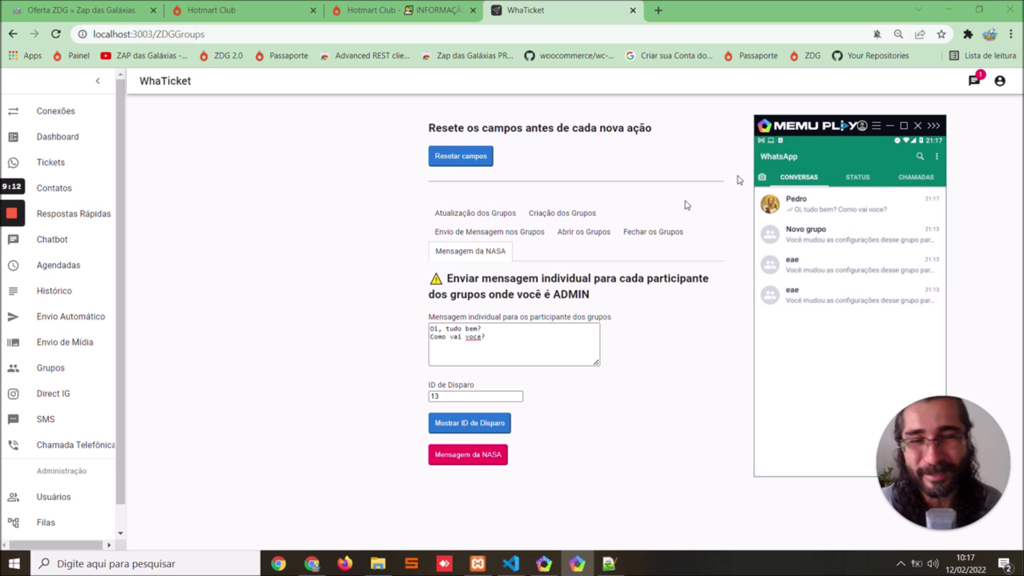
{"action": "left_click_drag", "start_coordinate": [790, 133], "coordinate": [831, 133]}
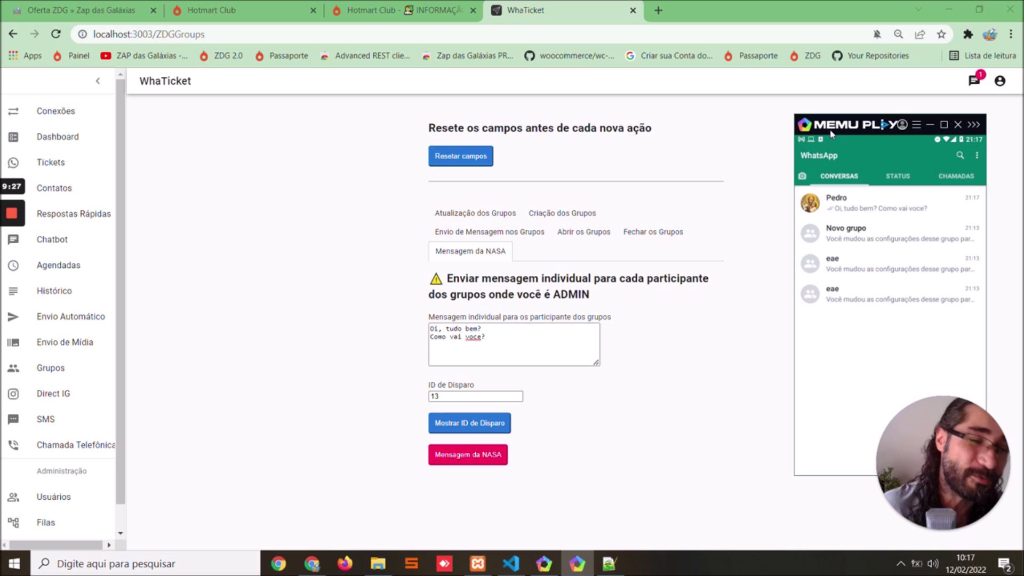
Switch to the Zap das Galáxias offer page and review the Estudos de Casos testimonials down to the community enrolment link.
{"action": "left_click", "coordinate": [421, 10]}
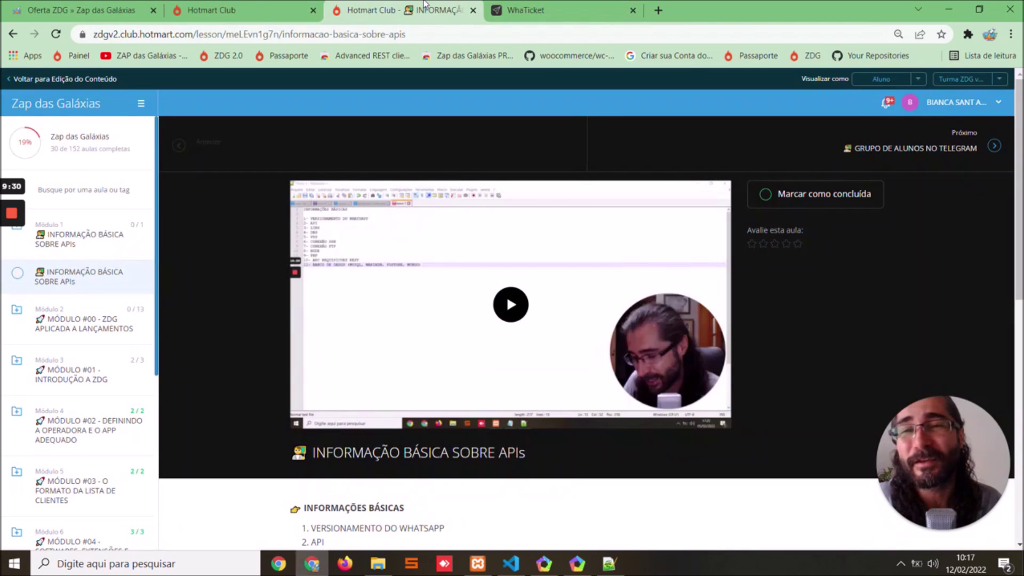
{"action": "left_click", "coordinate": [104, 6]}
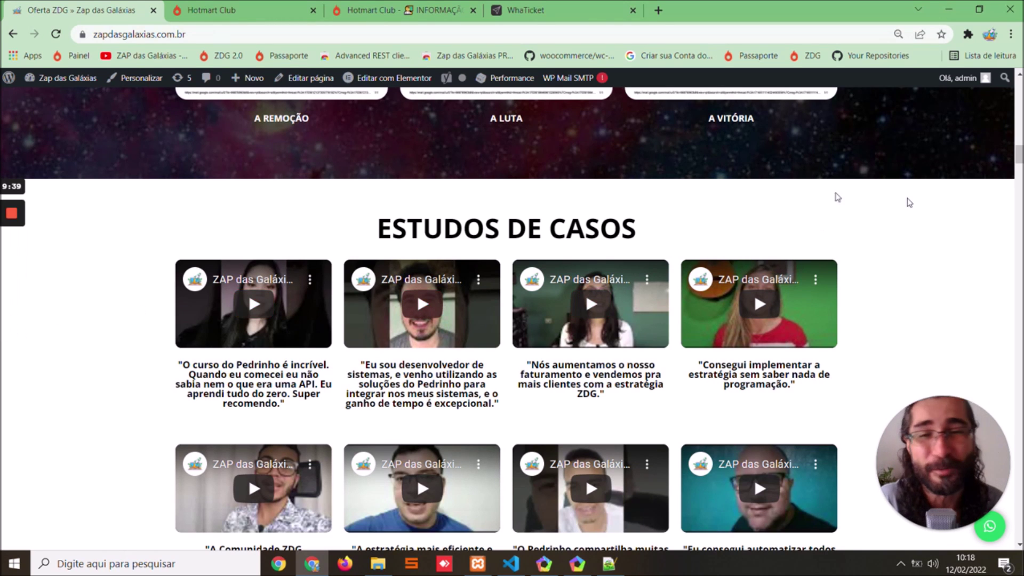
{"action": "scroll", "coordinate": [511, 272], "scroll_direction": "down", "scroll_amount": 1}
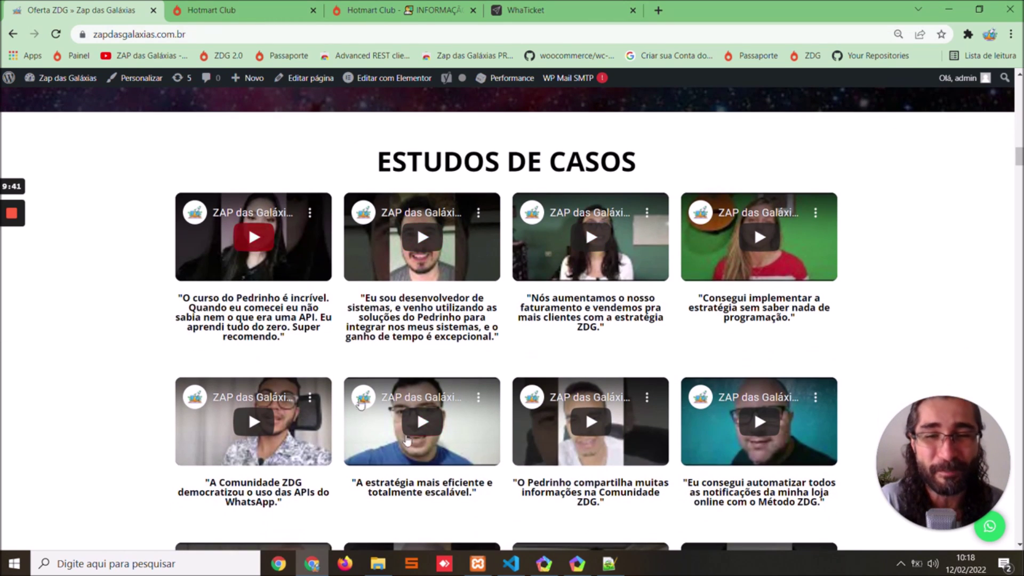
{"action": "scroll", "coordinate": [393, 288], "scroll_direction": "down", "scroll_amount": 3}
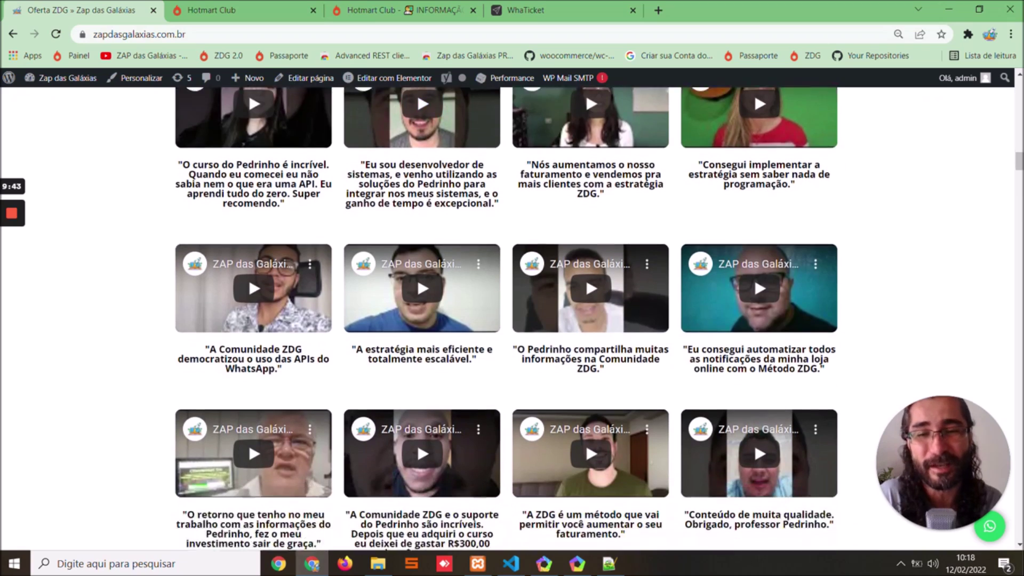
{"action": "scroll", "coordinate": [506, 319], "scroll_direction": "down", "scroll_amount": 4}
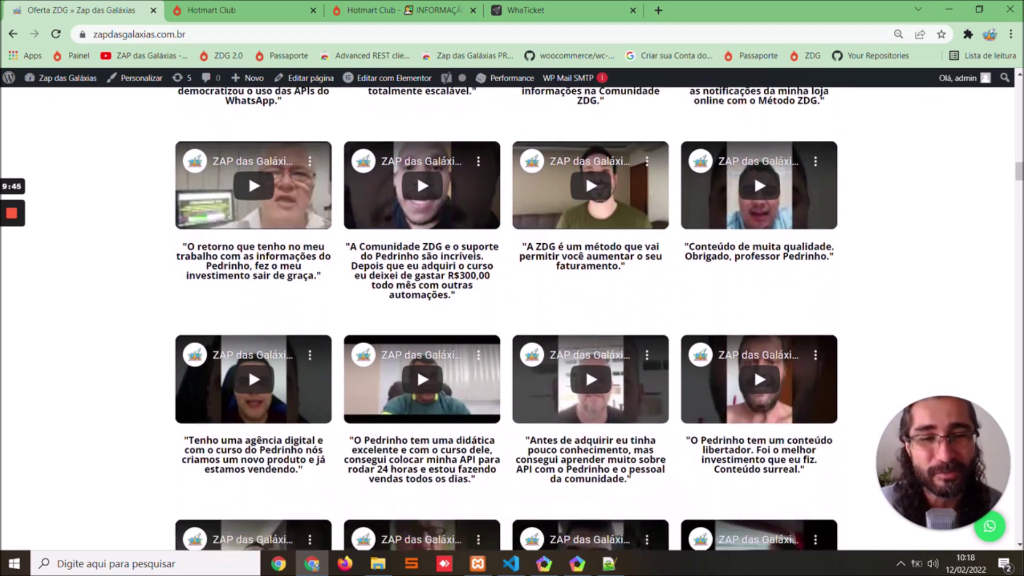
{"action": "scroll", "coordinate": [317, 275], "scroll_direction": "down", "scroll_amount": 2}
{"action": "scroll", "coordinate": [318, 274], "scroll_direction": "down", "scroll_amount": 2}
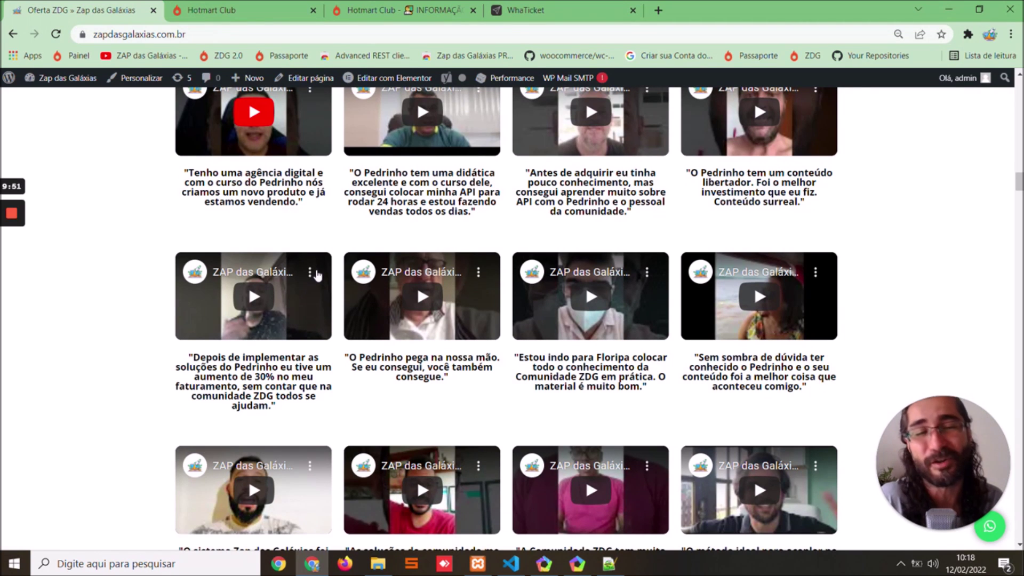
{"action": "scroll", "coordinate": [533, 392], "scroll_direction": "down", "scroll_amount": 3}
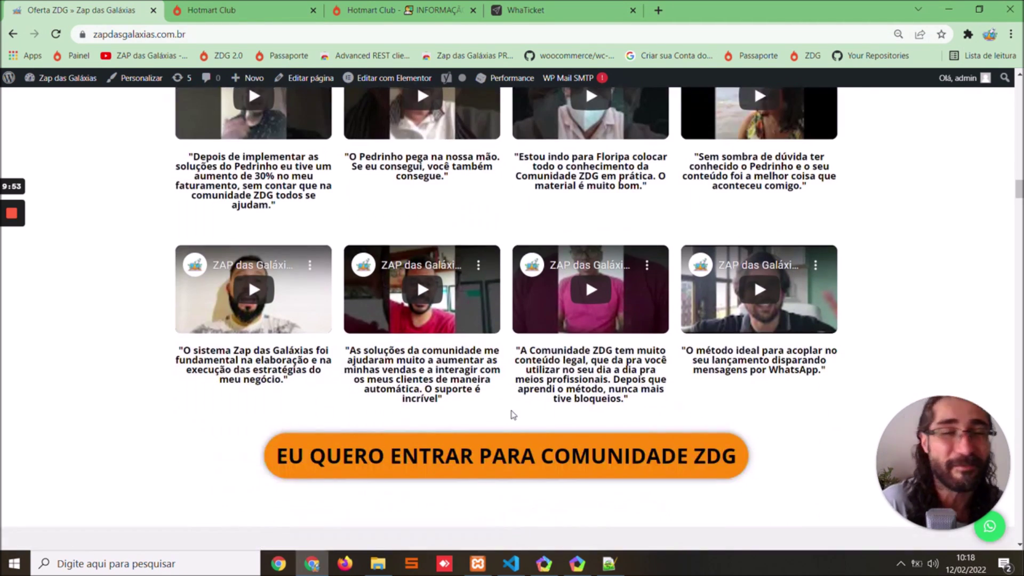
{"action": "scroll", "coordinate": [512, 415], "scroll_direction": "up", "scroll_amount": 12}
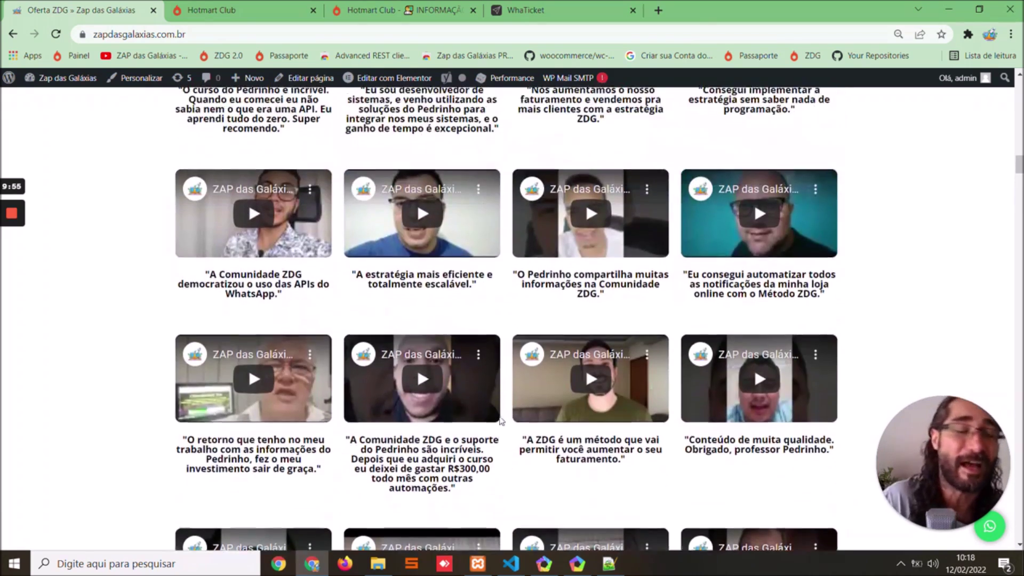
{"action": "scroll", "coordinate": [501, 421], "scroll_direction": "up", "scroll_amount": 8}
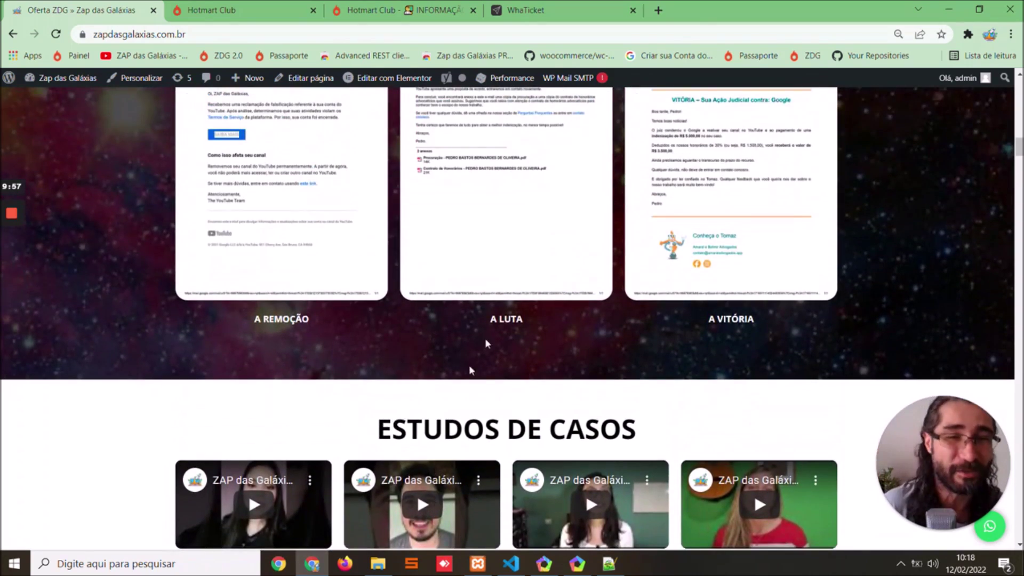
{"action": "scroll", "coordinate": [492, 310], "scroll_direction": "down", "scroll_amount": 5}
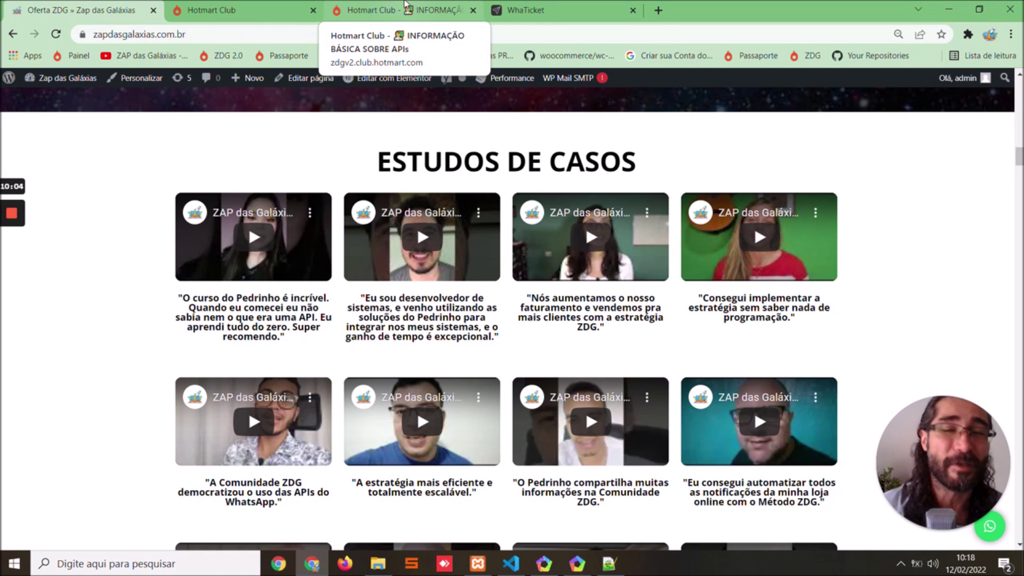
Switch to the Zap das Galáxias course on Hotmart Club and look through its module list down to Módulo 12.
{"action": "left_click", "coordinate": [406, 5]}
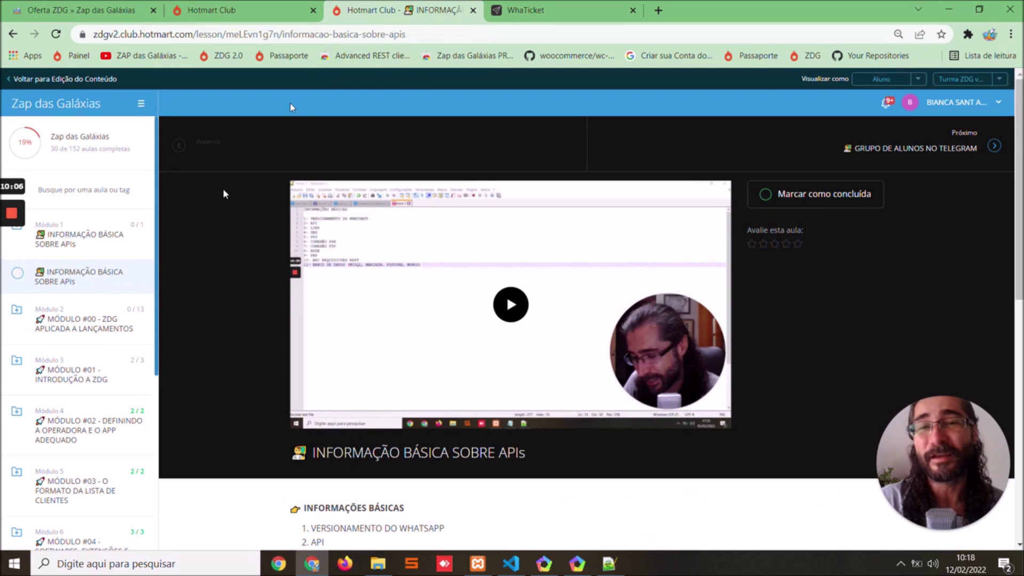
{"action": "mouse_move", "coordinate": [21, 299]}
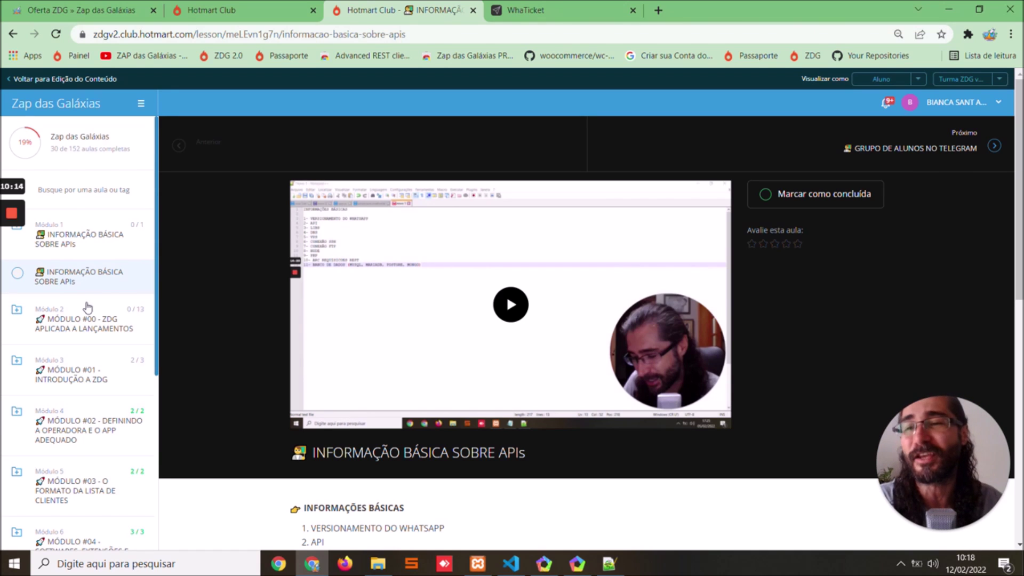
{"action": "scroll", "coordinate": [77, 235], "scroll_direction": "down", "scroll_amount": 5}
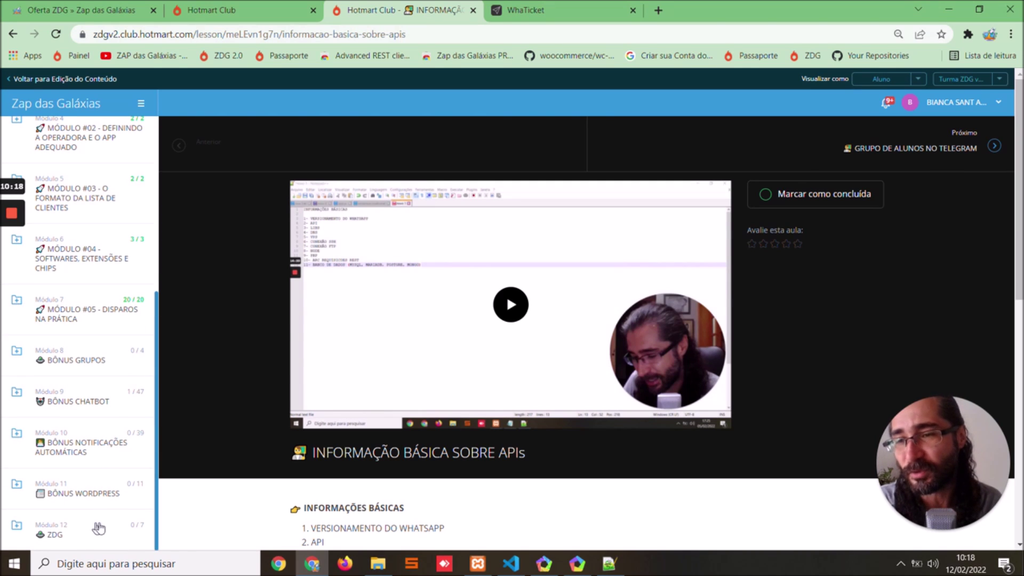
{"action": "scroll", "coordinate": [75, 532], "scroll_direction": "up", "scroll_amount": 10}
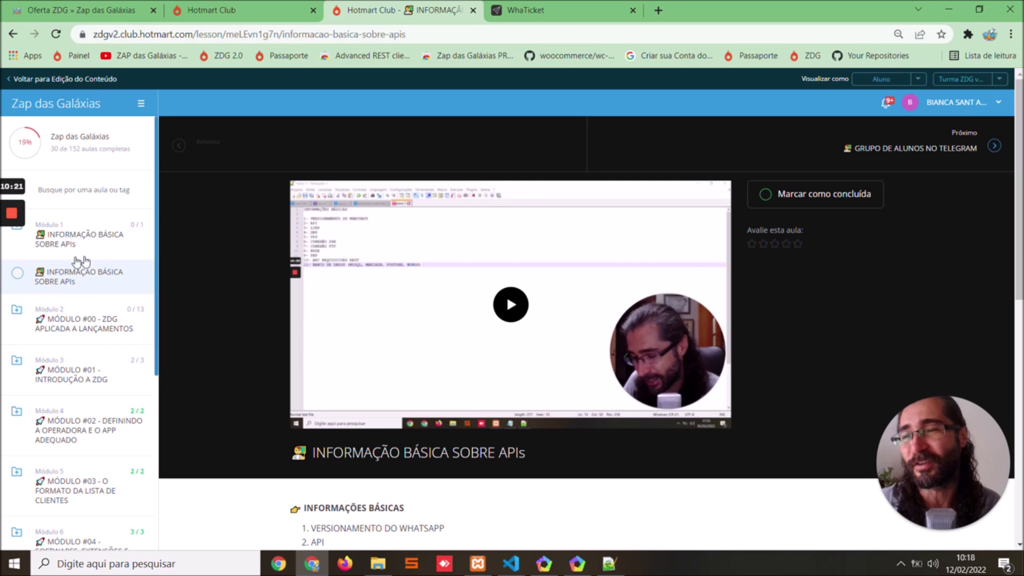
Expand Módulo #00 and view its Telegram student group, "0.0 - ZDG aplicada ao seu lançamento" and "0.1 - Instalando sua API no Contabo" lessons.
{"action": "left_click", "coordinate": [84, 325]}
{"action": "left_click", "coordinate": [84, 368]}
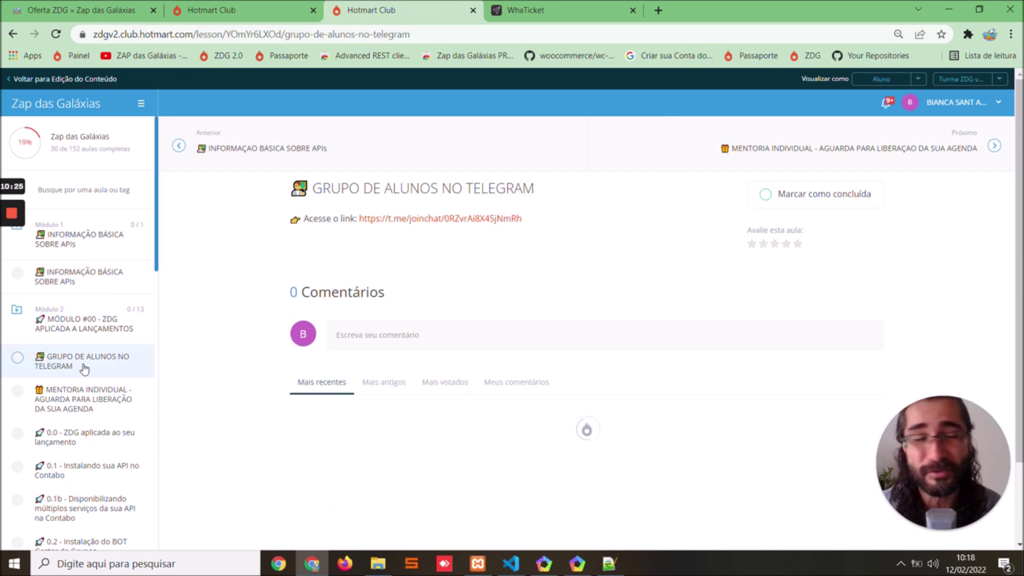
{"action": "scroll", "coordinate": [84, 368], "scroll_direction": "down", "scroll_amount": 1}
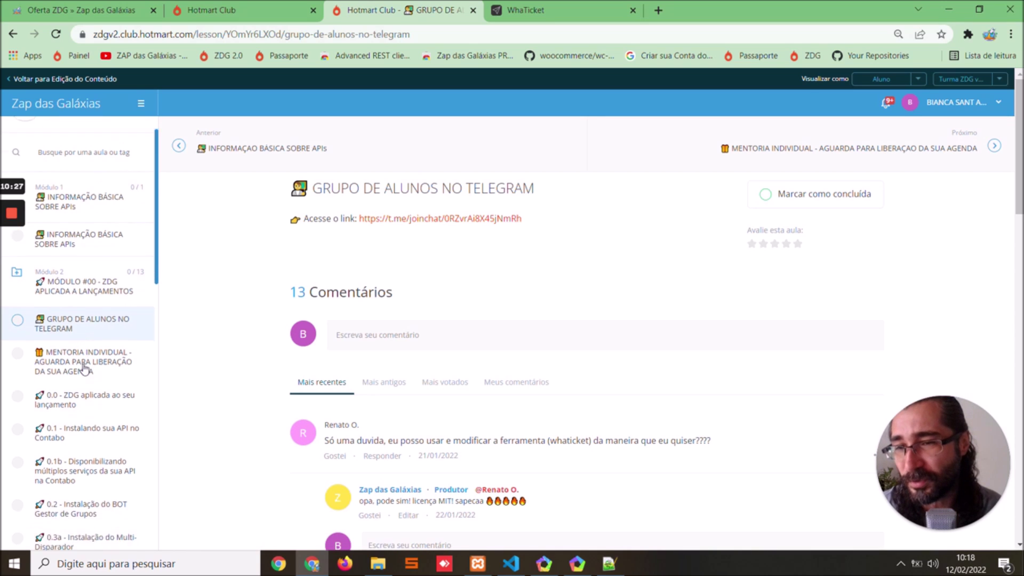
{"action": "left_click", "coordinate": [84, 368]}
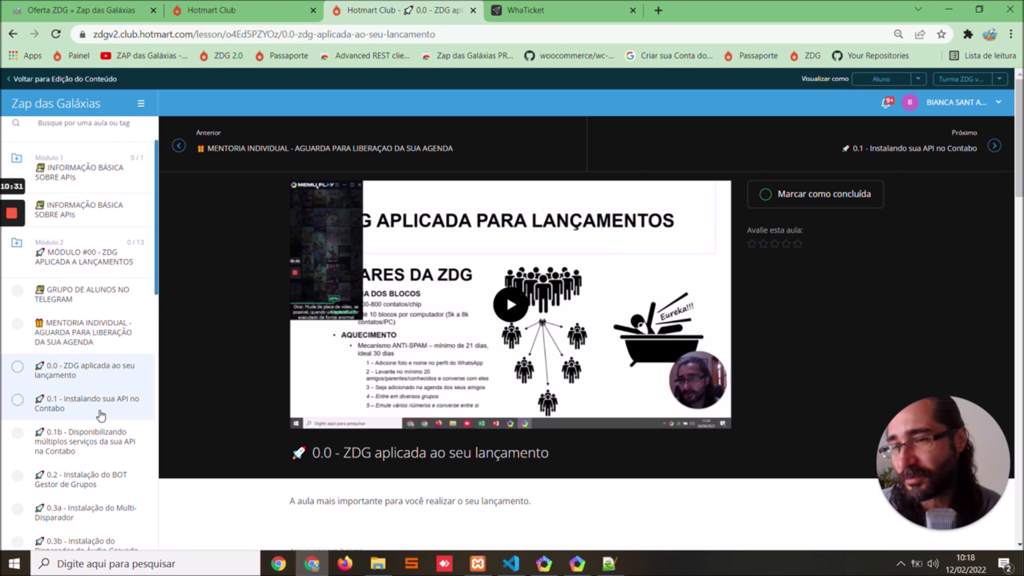
{"action": "left_click", "coordinate": [101, 415]}
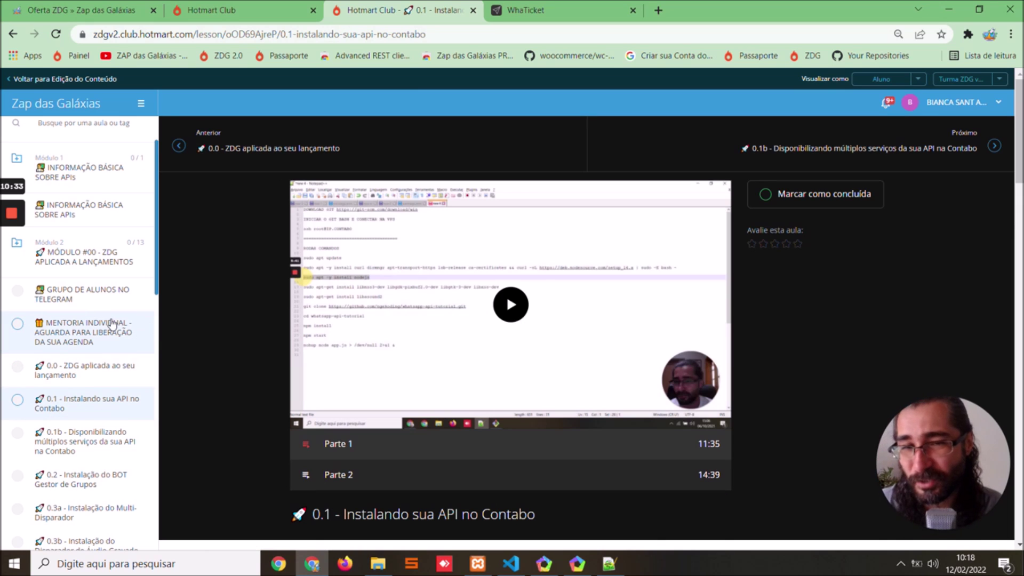